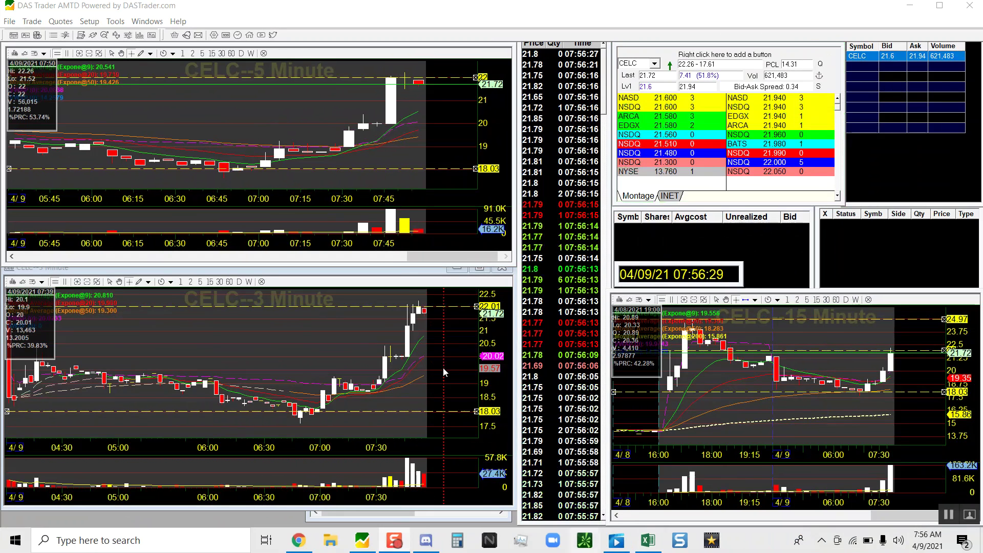
# Step: Focus the CELC Level 2 montage to enter a 75-share buy limit at 21.83
pyautogui.scroll(2, 420, 369)
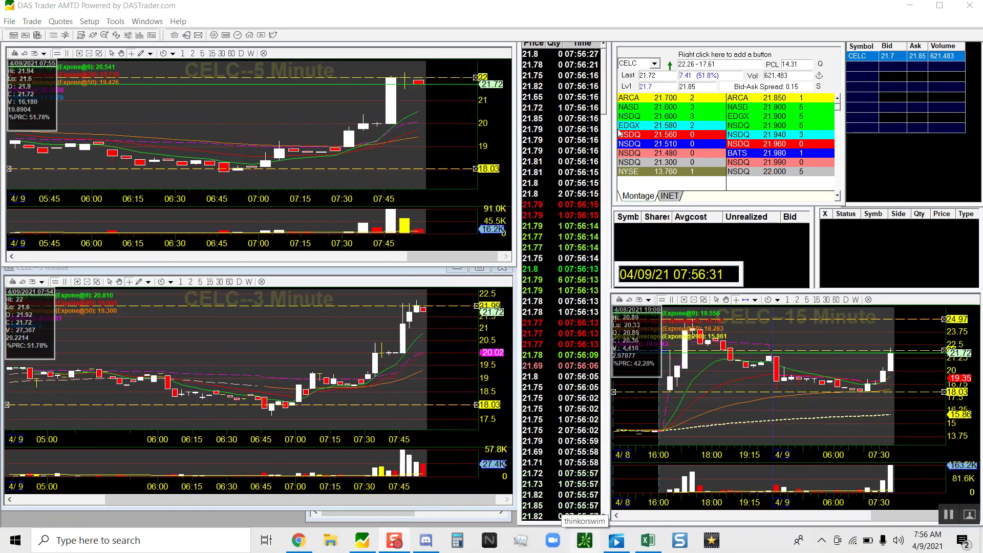
pyautogui.click(647, 136)
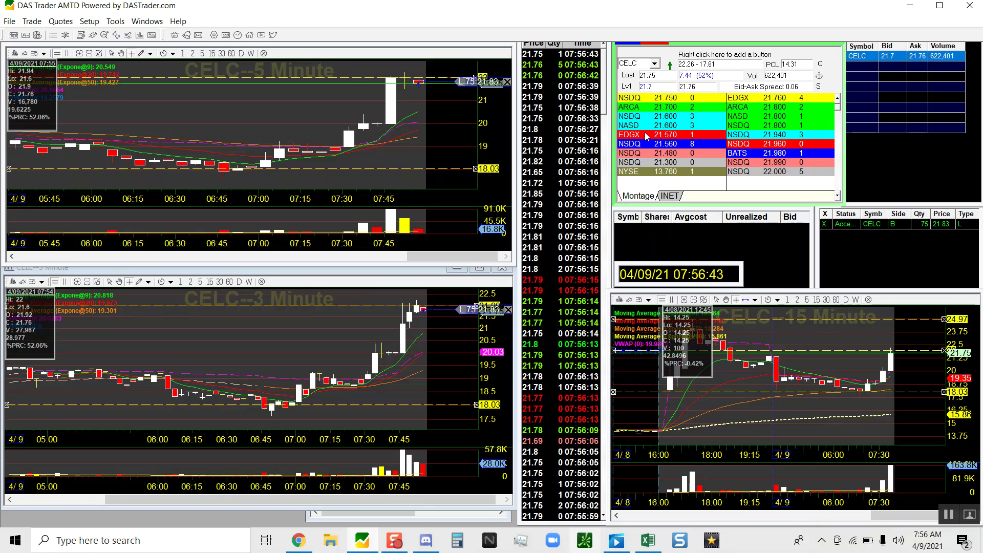
# Step: Buy 75 CELC shares with the hotkey, filling at a 21.76 average
pyautogui.hotkey('shift', 'b')
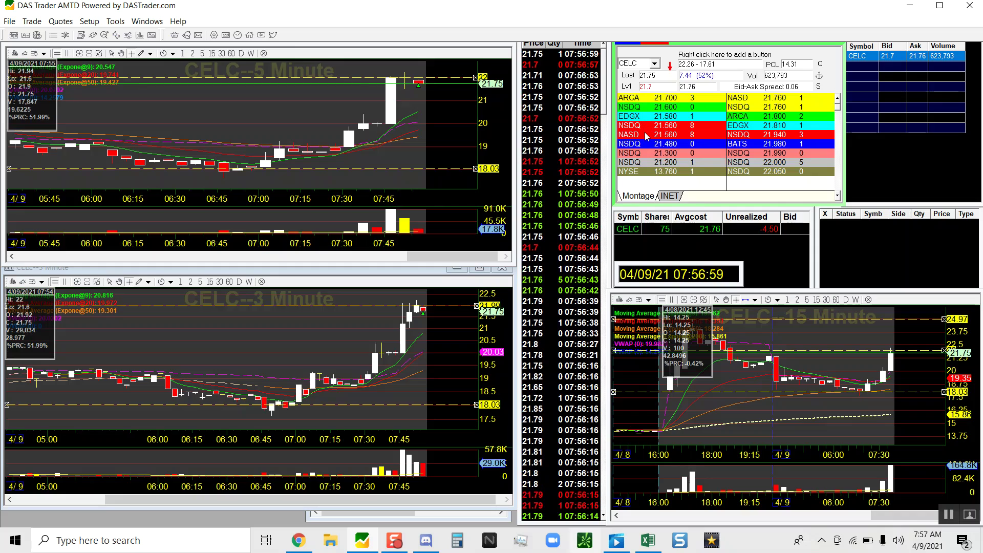
pyautogui.scroll(3, 354, 96)
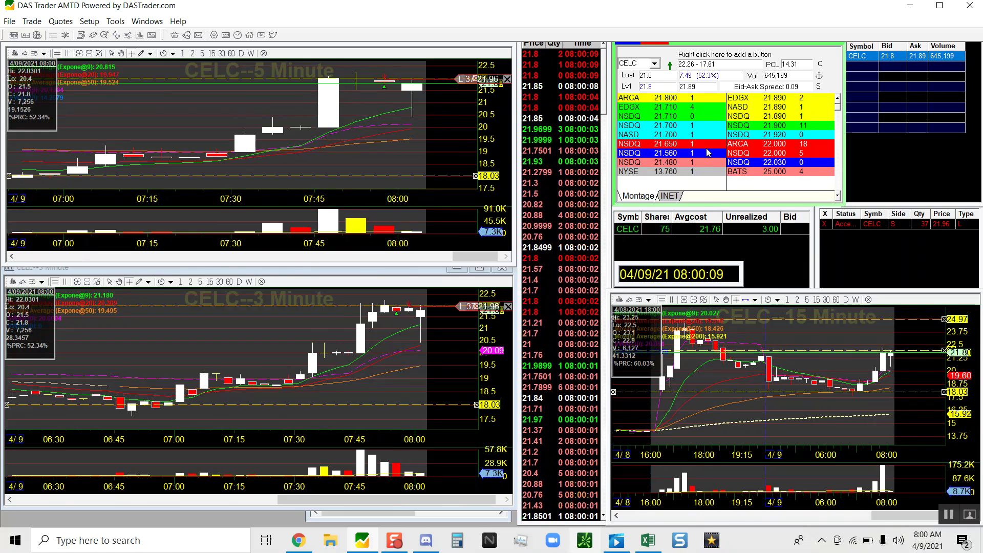
# Step: Cancel the pending 37-share CELC sell order
pyautogui.press('Escape')
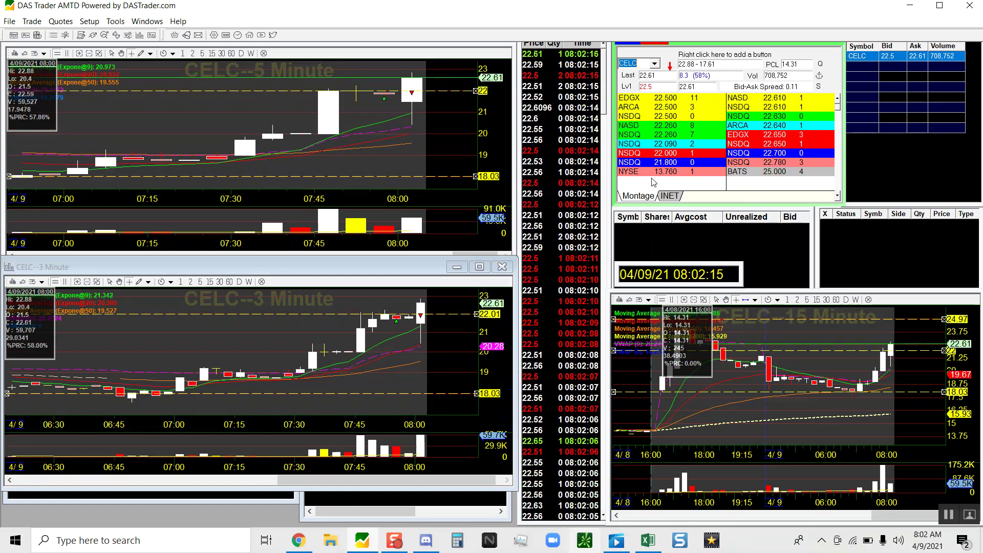
# Step: Buy 75 CELC at 22.7 and offer 37 shares at 22.9
pyautogui.press('F1')
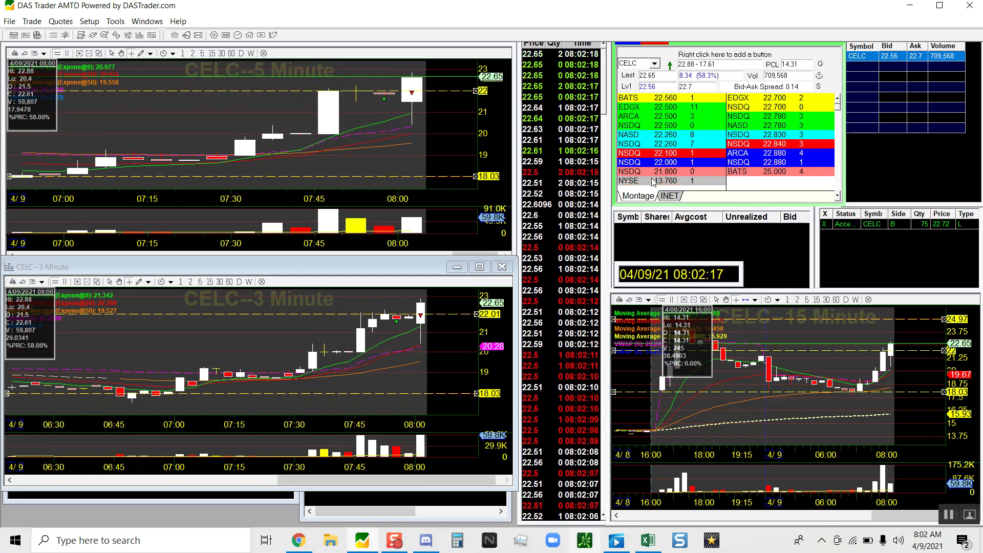
pyautogui.press('F2')
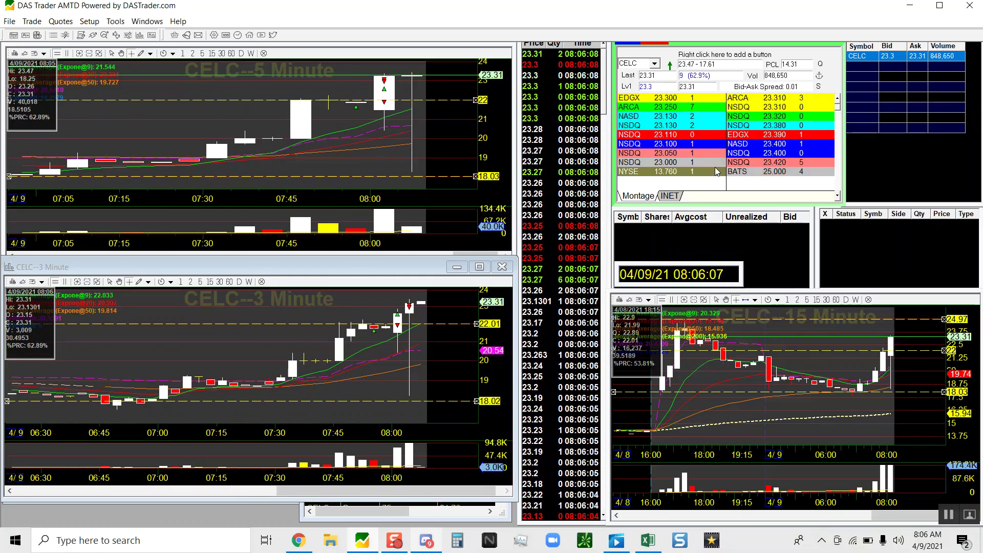
# Step: Buy 75 CELC, add 25 twice, and resize the exit sell to 62 shares at 23.47
pyautogui.hotkey('shift', 'b')
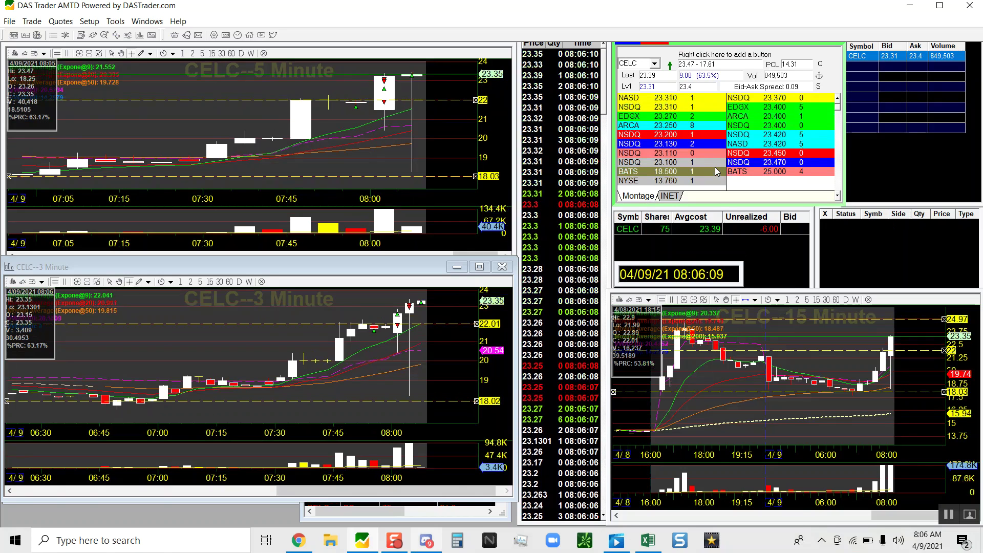
pyautogui.hotkey('shift', 's')
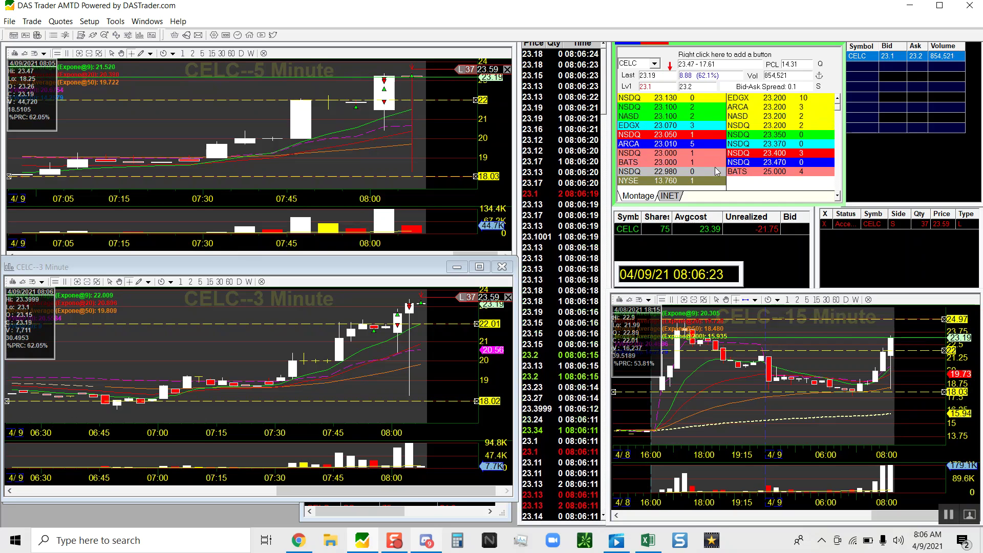
pyautogui.hotkey('shift', 'b')
pyautogui.hotkey('shift', 's')
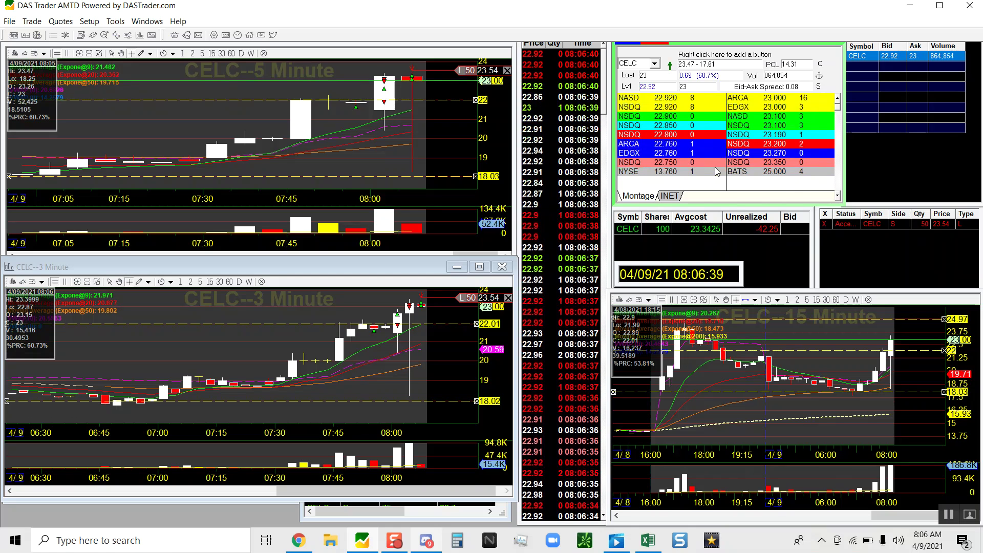
pyautogui.press('F1')
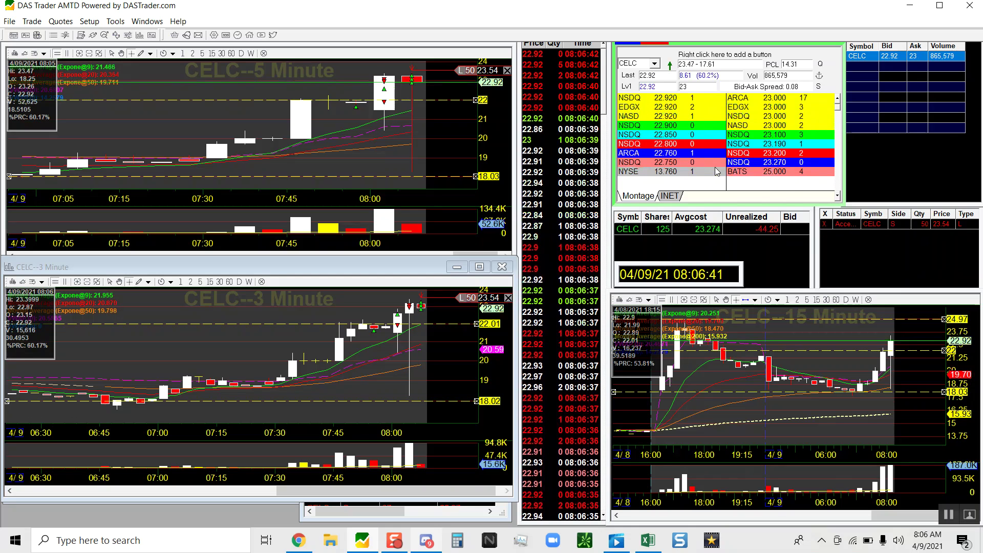
pyautogui.press('F2')
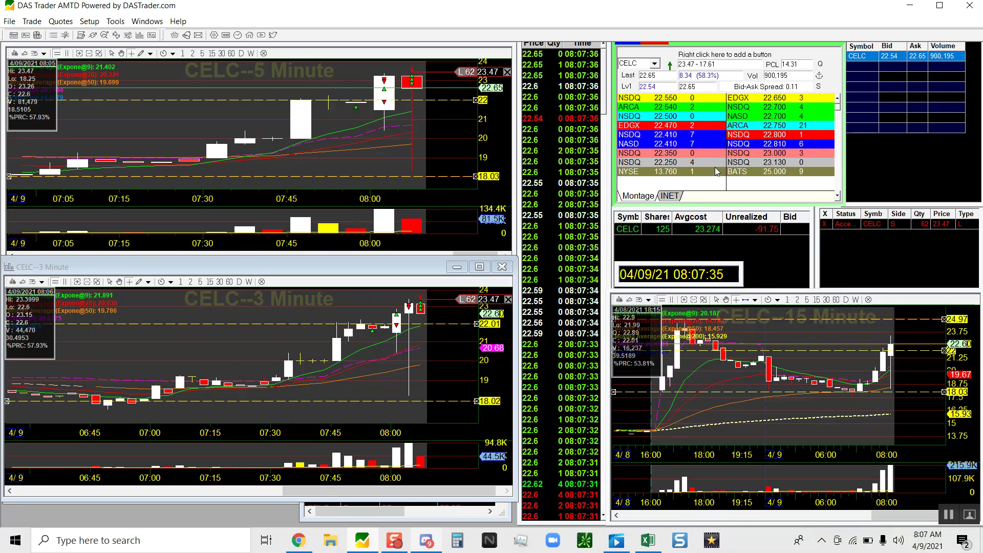
# Step: Add 25 CELC at 22.70 and reset the exit to 37 shares at 23.38
pyautogui.hotkey('ctrl', 'b')
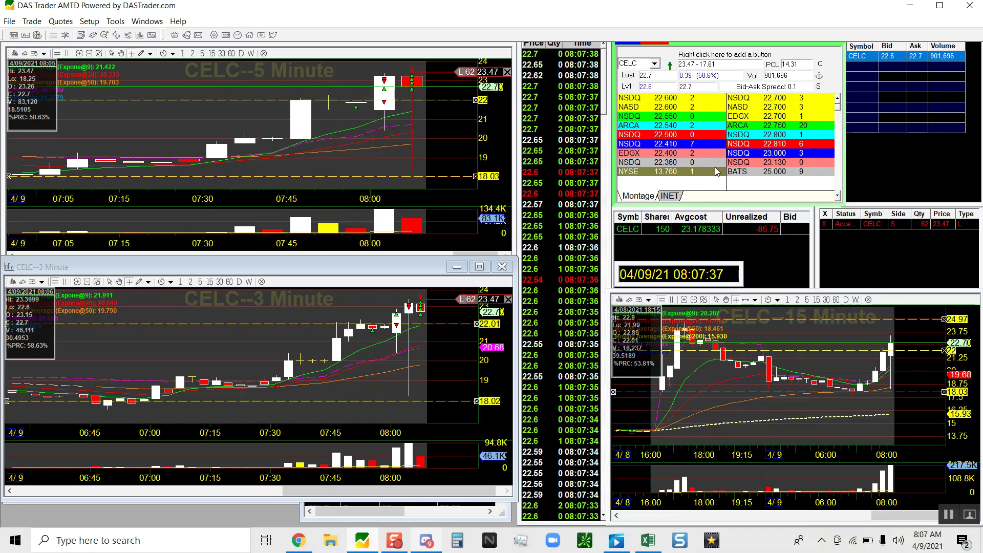
pyautogui.hotkey('ctrl', 's')
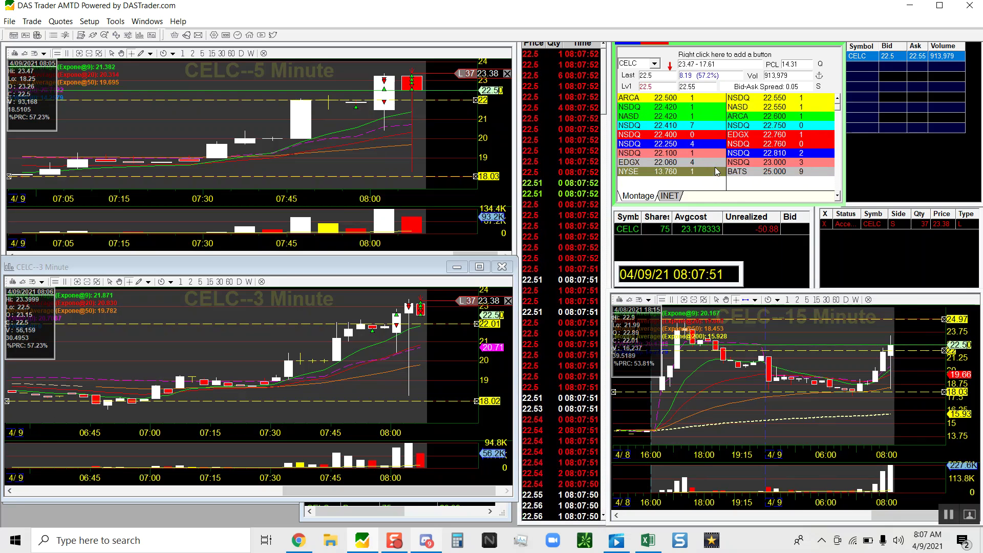
pyautogui.click(673, 227)
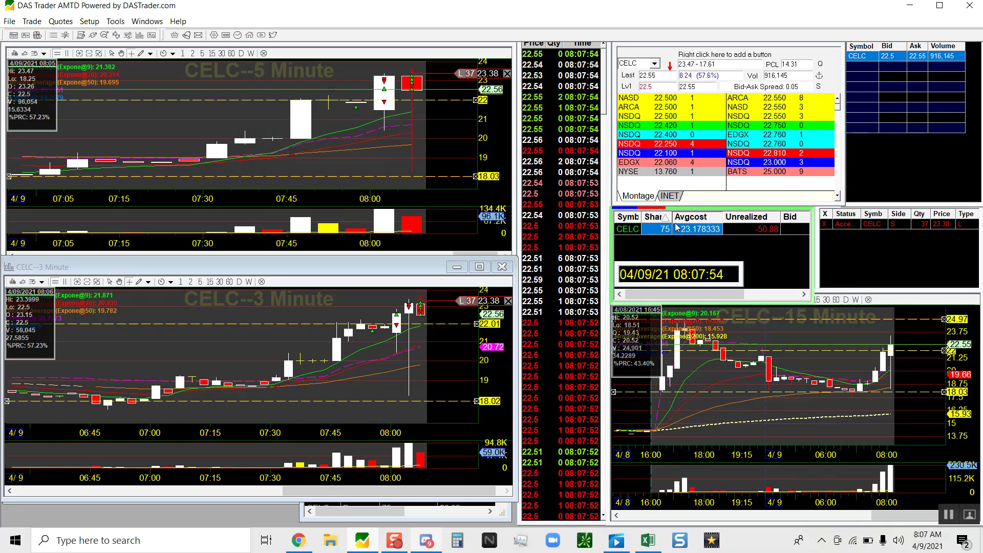
# Step: Flatten CELC, cancel its order, and shrink the 3-minute chart to show account and trades
pyautogui.click(677, 179)
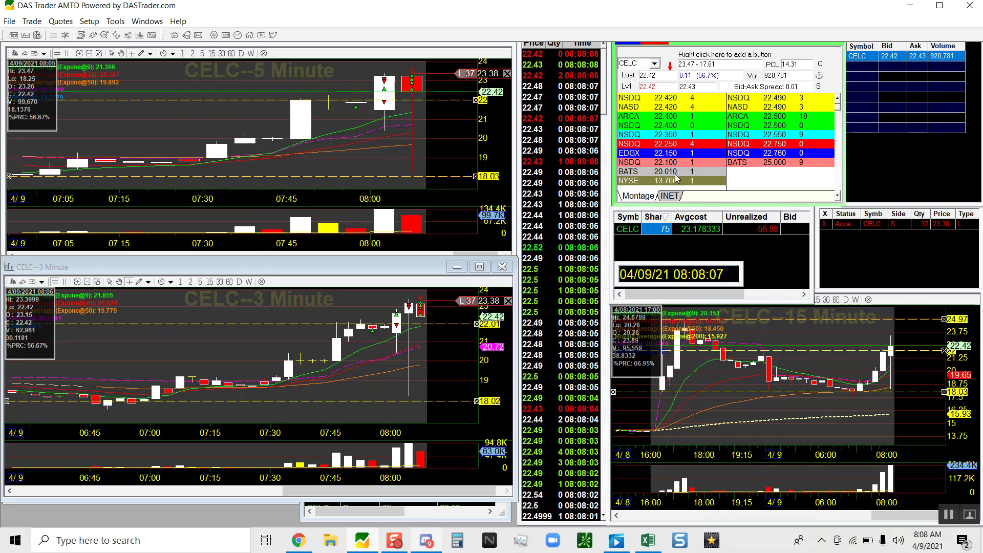
pyautogui.press('Escape')
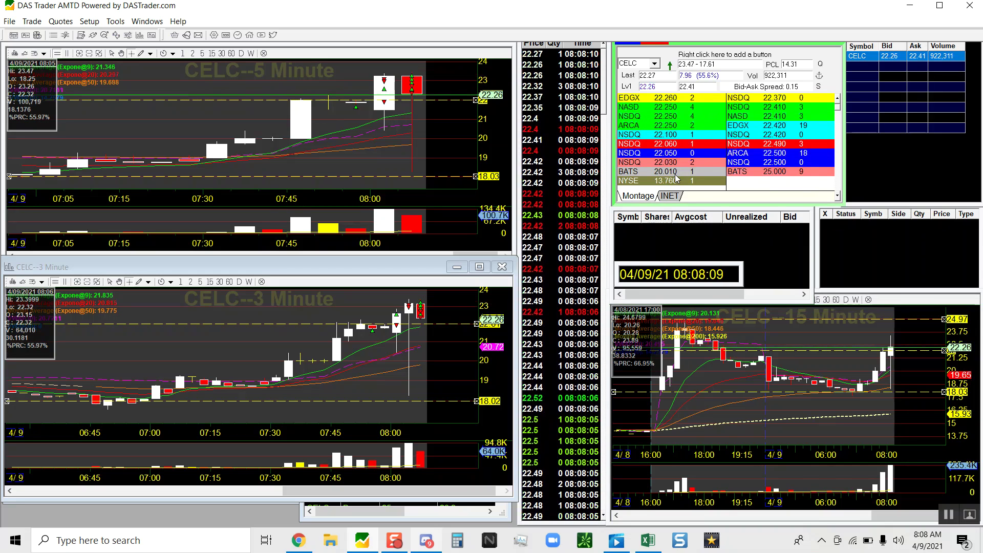
pyautogui.moveTo(225, 497); pyautogui.dragTo(234, 362)
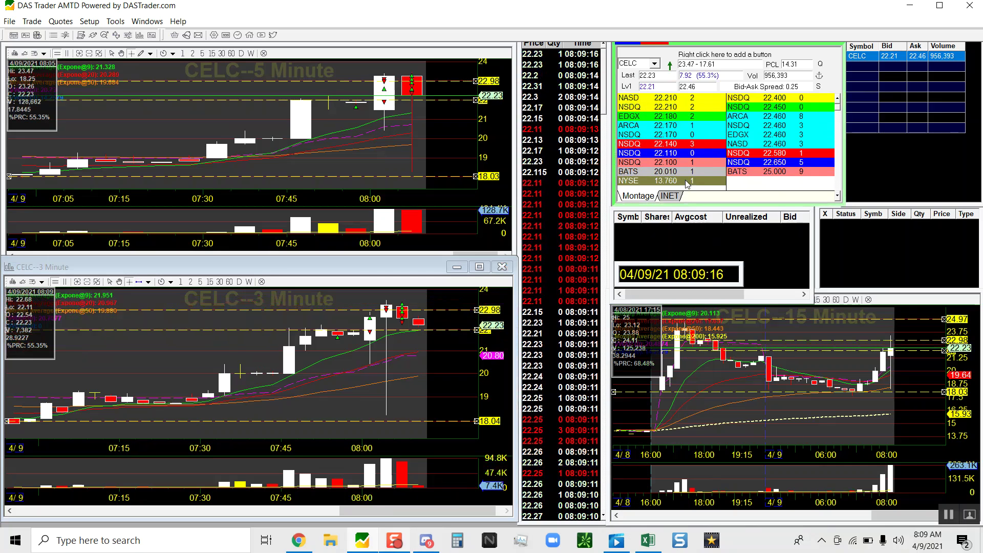
# Step: Go long 75 CELC shares, averaging 22.46
pyautogui.hotkey('shift', 'b')
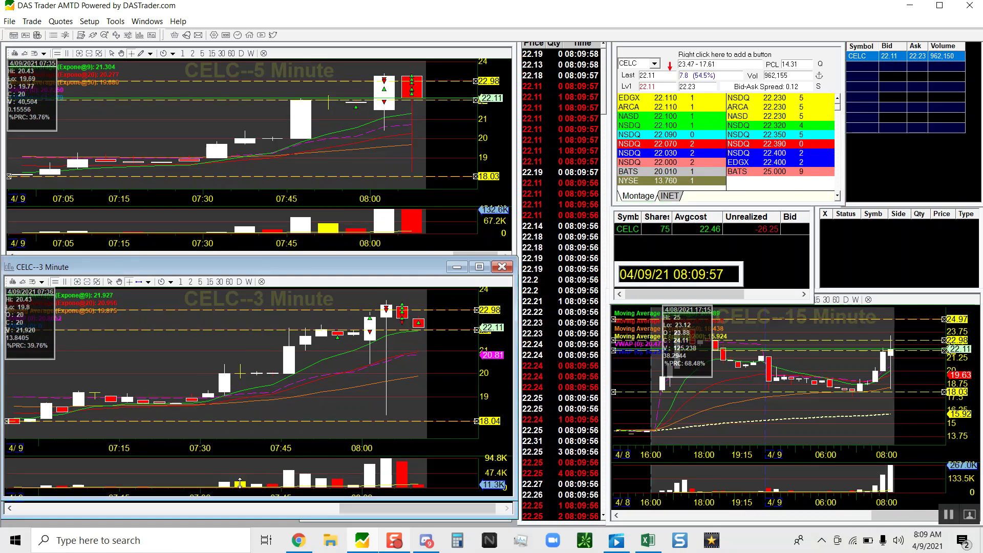
pyautogui.moveTo(244, 524)
pyautogui.mouseDown()
pyautogui.moveTo(243, 478)
pyautogui.moveTo(244, 510)
pyautogui.mouseUp()
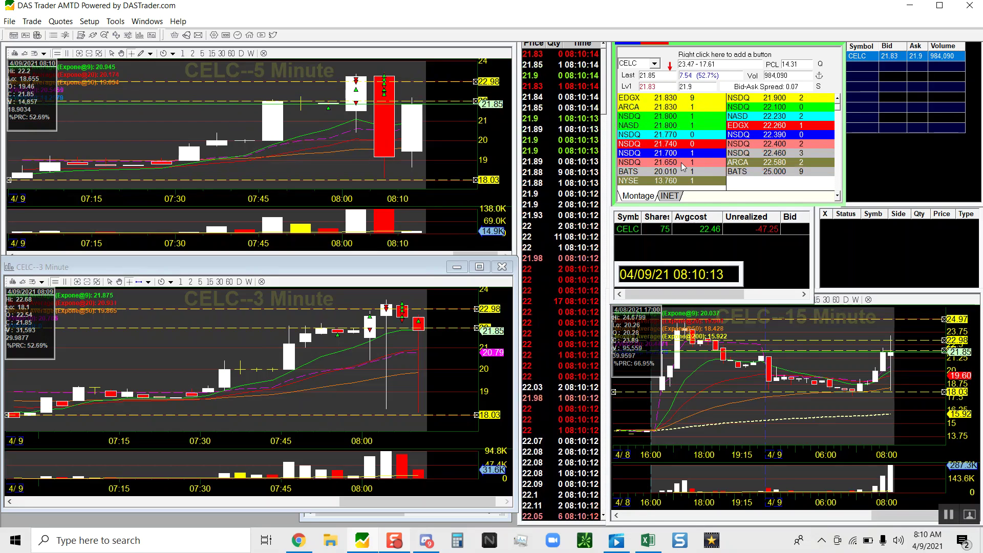
# Step: Add 25 CELC, resize the sell to 62 shares at 22.46, then exit all 125 shares
pyautogui.hotkey('shift', 'b')
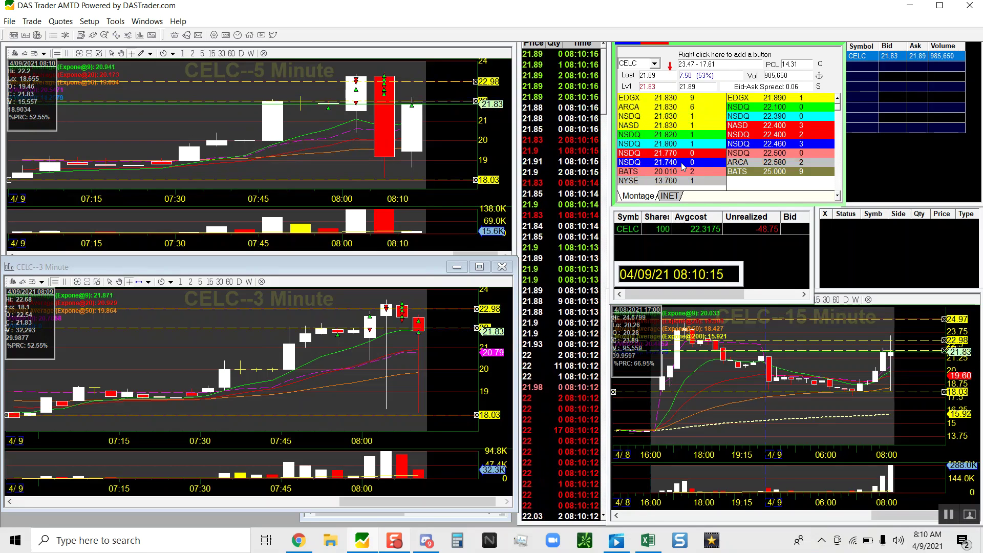
pyautogui.hotkey('shift', 's')
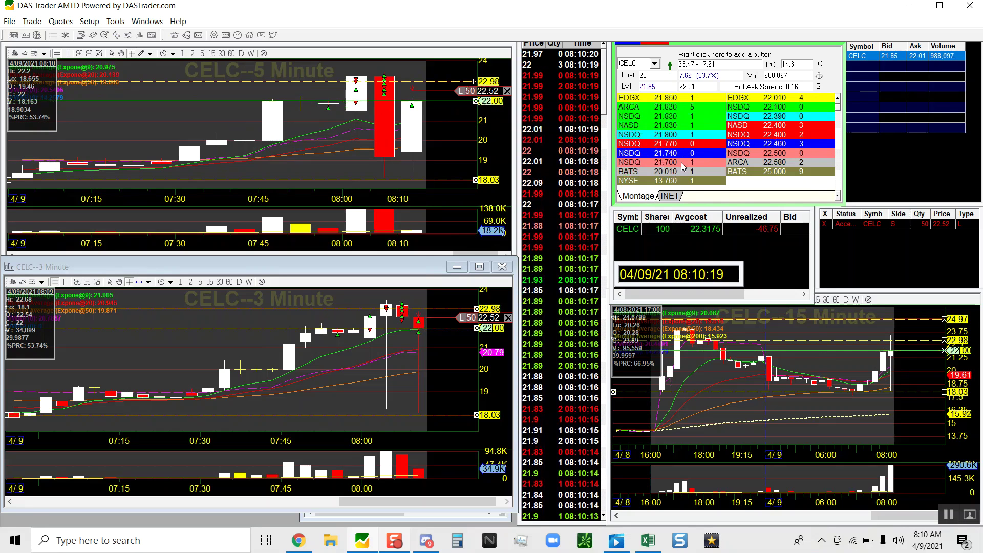
pyautogui.hotkey('shift', 'b')
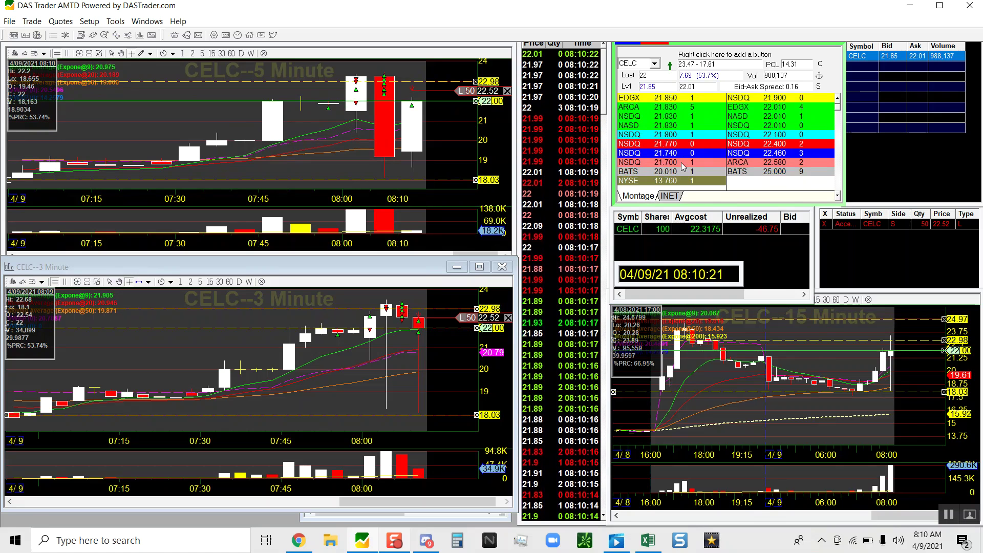
pyautogui.hotkey('shift', 's')
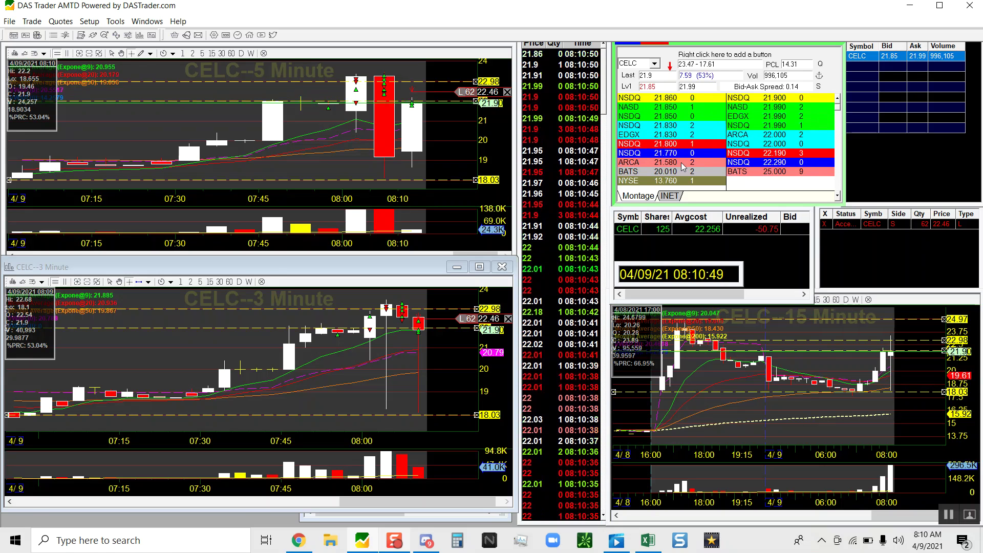
pyautogui.press('F12')
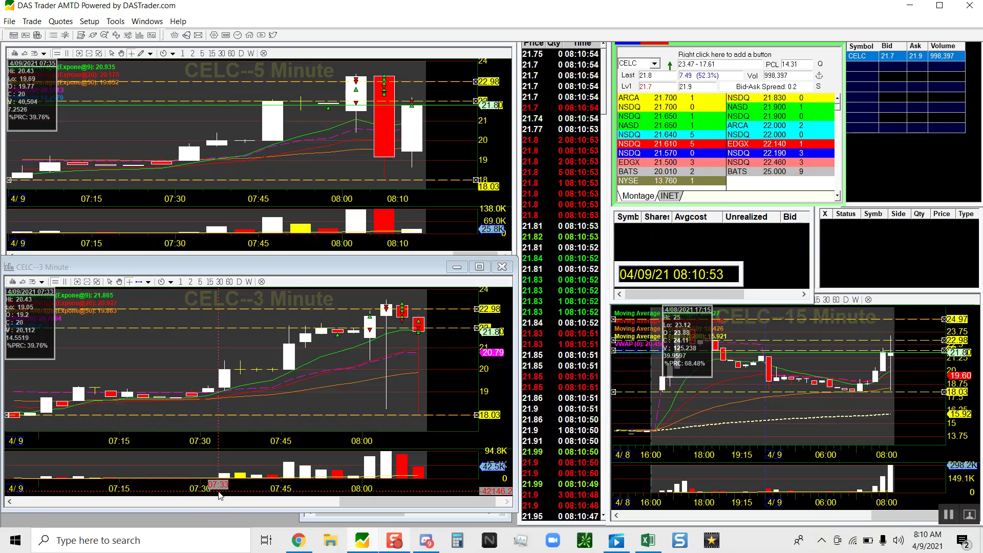
# Step: Buy 75 CELC, offer 37 at 22.75, exit, then buy 75 CELC again
pyautogui.moveTo(230, 509); pyautogui.dragTo(213, 425)
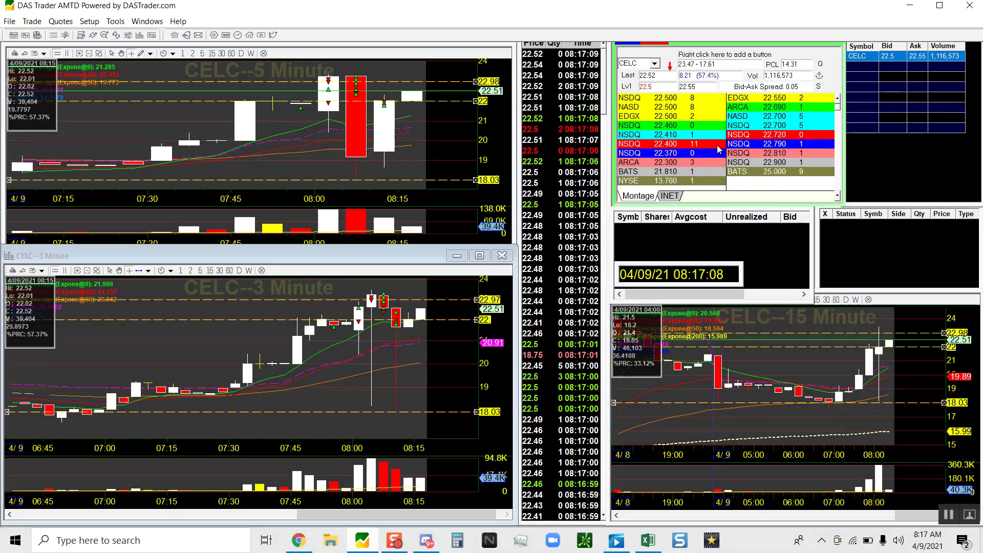
pyautogui.press('F1')
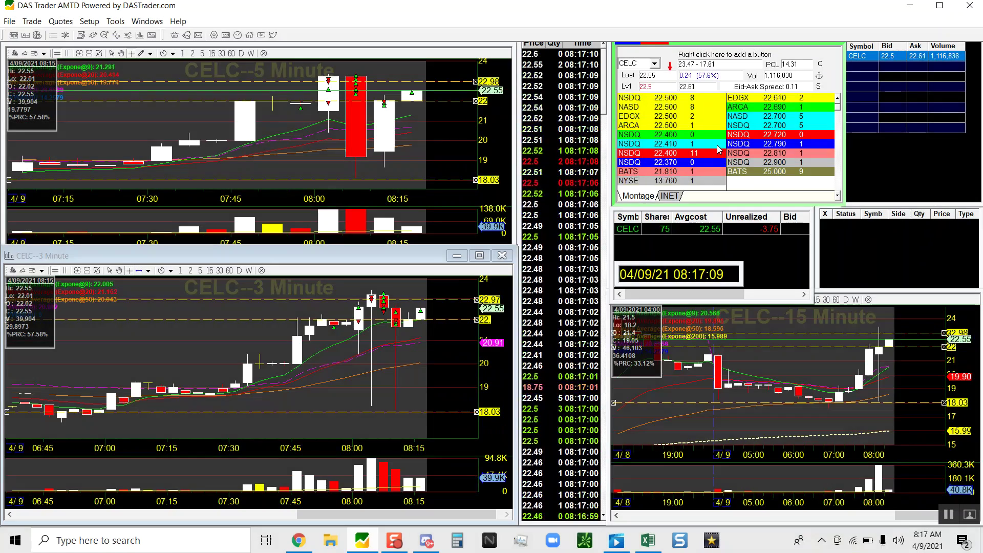
pyautogui.press('F2')
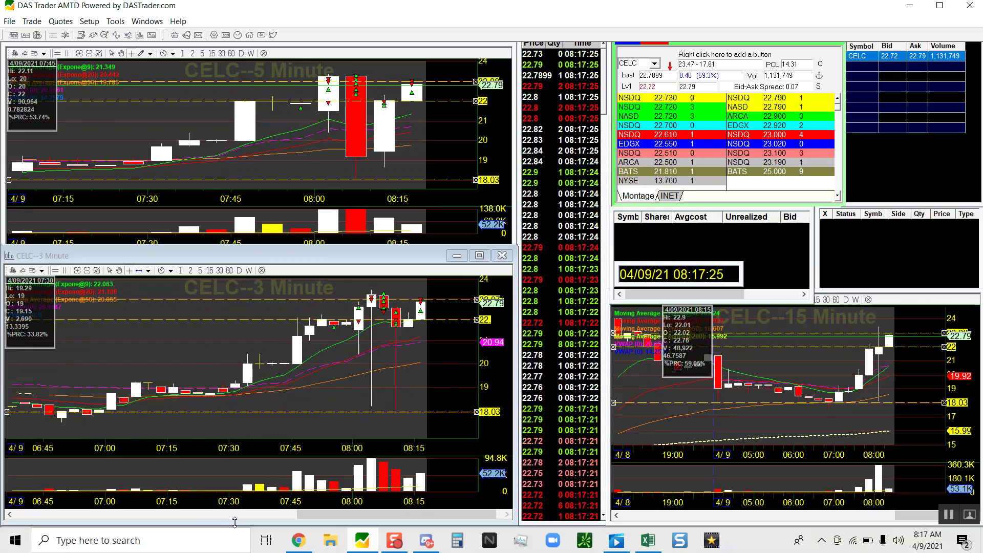
pyautogui.moveTo(235, 522)
pyautogui.mouseDown()
pyautogui.moveTo(224, 356)
pyautogui.moveTo(225, 521)
pyautogui.mouseUp()
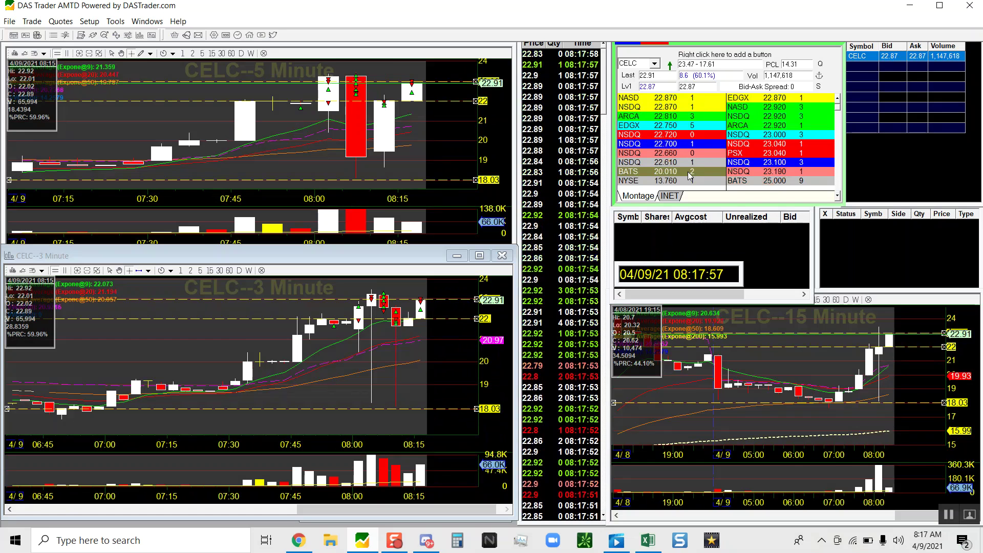
pyautogui.hotkey('shift', 'b')
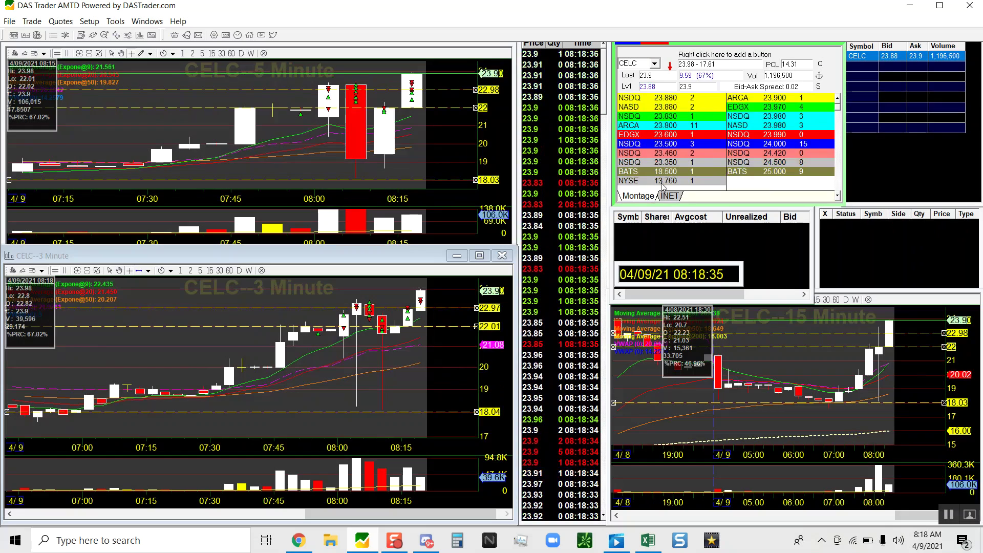
# Step: Re-enter 75 CELC shares at 24.1 and work a 37-share sell limit at 24.3
pyautogui.hotkey('shift', 'b')
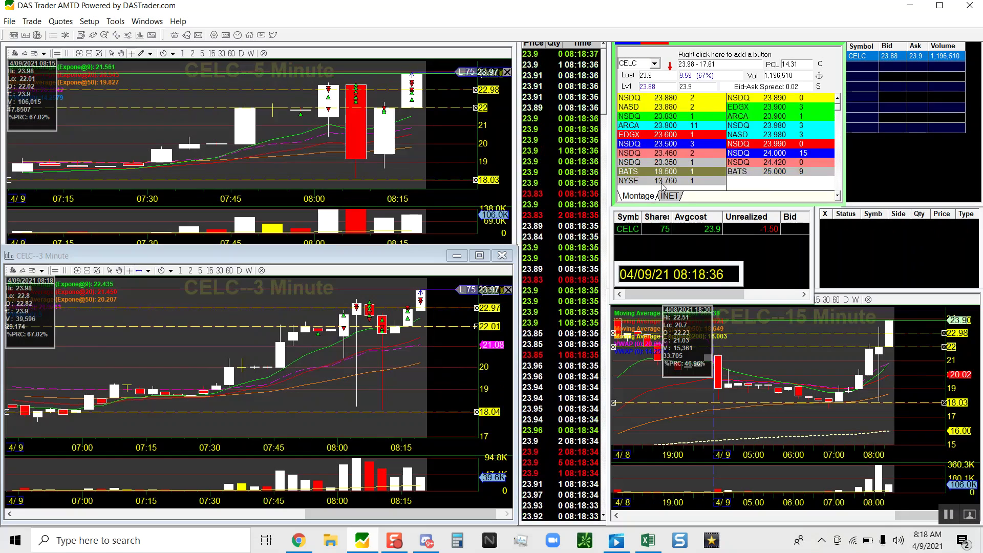
pyautogui.hotkey('shift', 's')
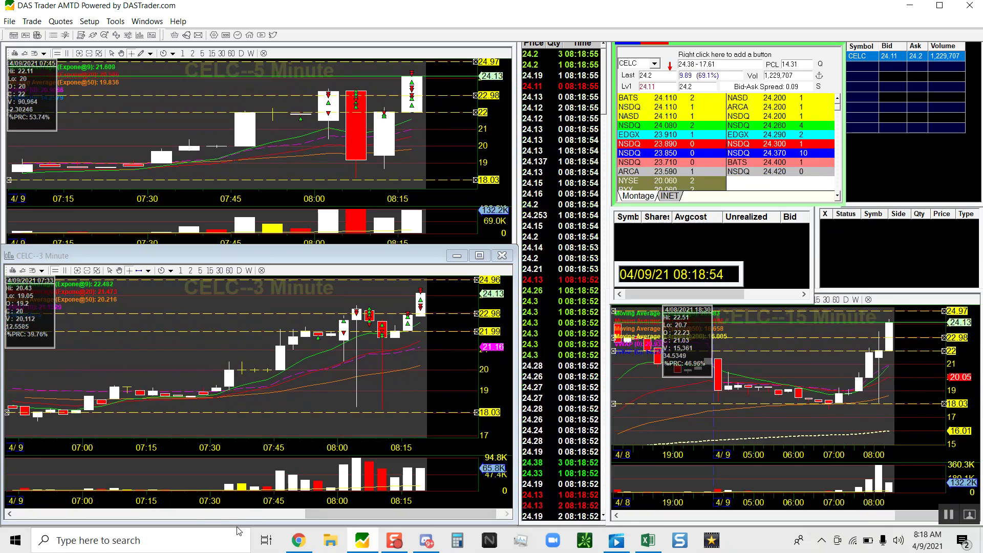
pyautogui.moveTo(241, 521); pyautogui.dragTo(274, 499)
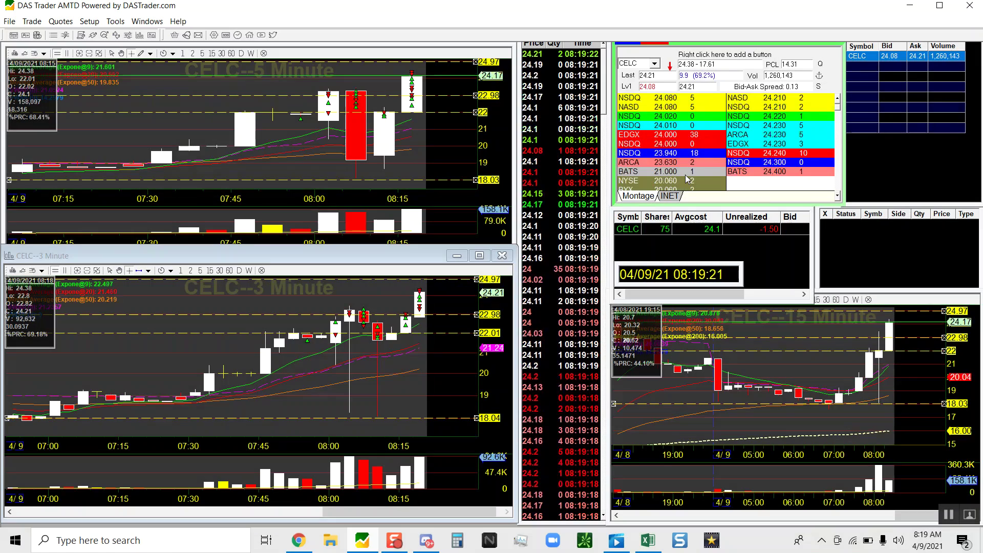
pyautogui.hotkey('shift', 's')
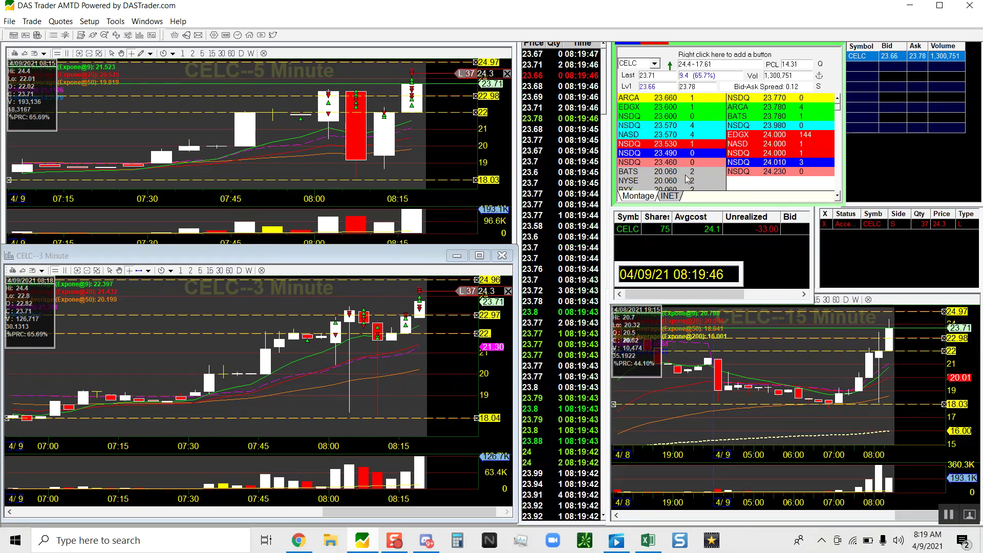
# Step: Add 25 CELC shares for 125 at 23.97 and resize the sell limit to 62 at 24.17
pyautogui.hotkey('shift', 'b')
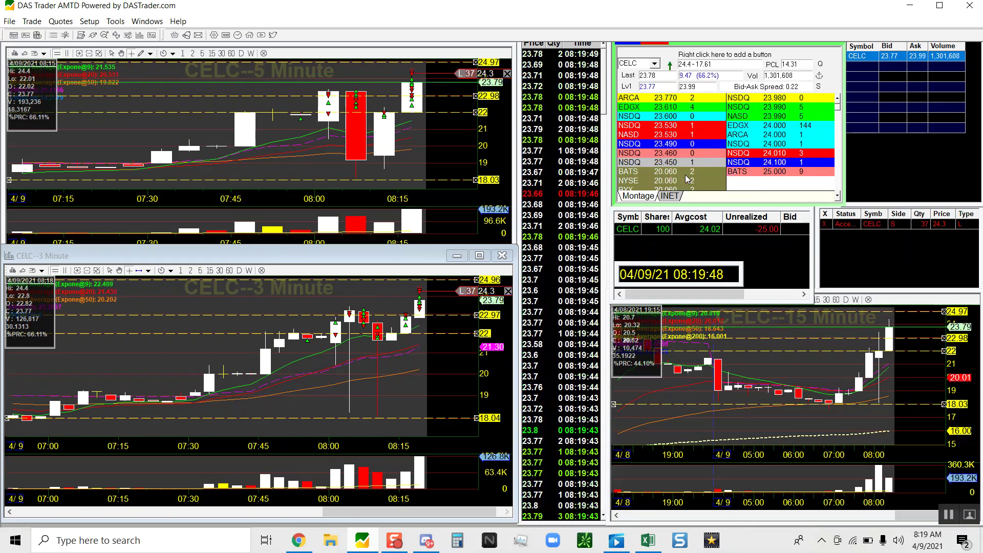
pyautogui.hotkey('shift', 's')
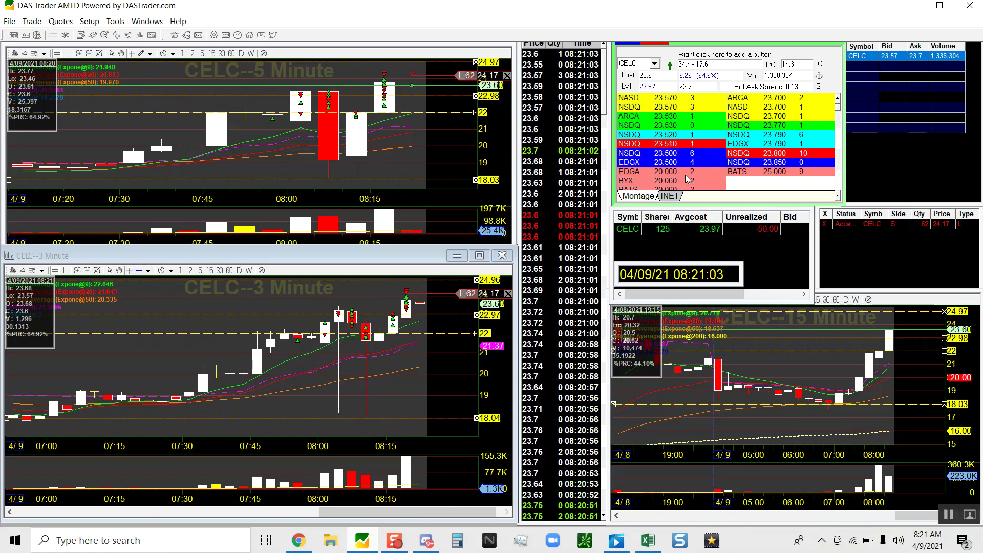
# Step: Buy 25 more CELC shares, bringing the long to 150 shares averaging 23.915
pyautogui.press('F1')
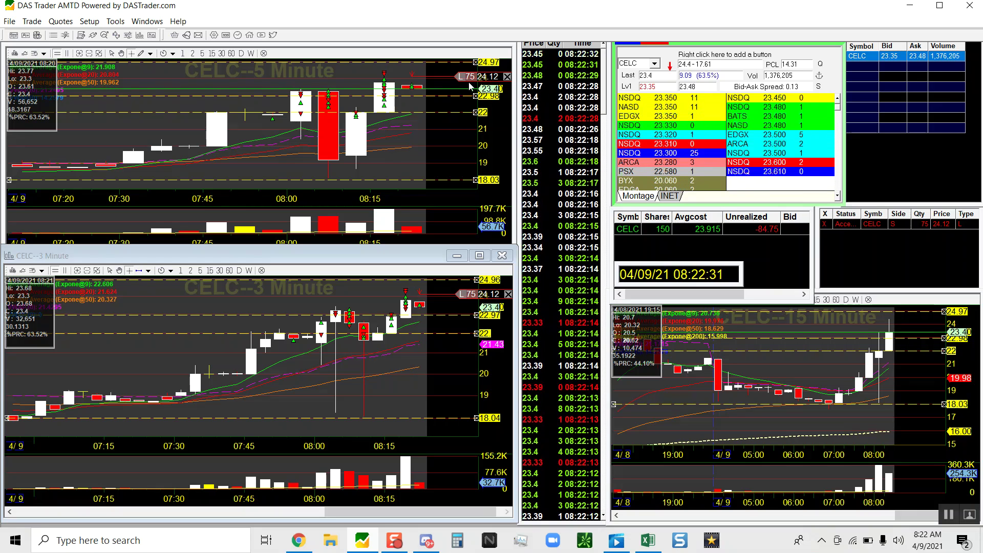
# Step: Flatten all 150 CELC shares and cancel the 75-share sell order at 24.12
pyautogui.scroll(3, 311, 162)
pyautogui.scroll(3, 307, 348)
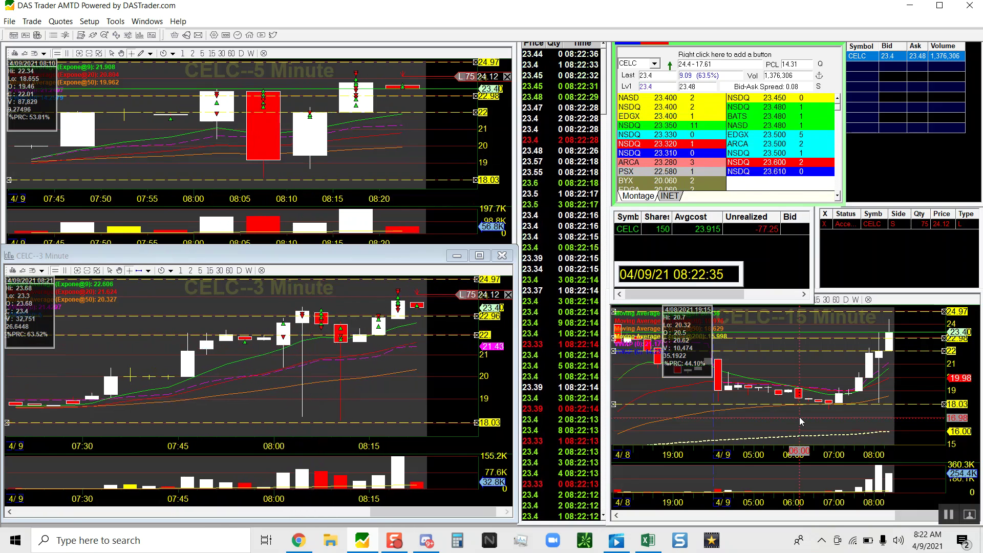
pyautogui.scroll(2, 800, 417)
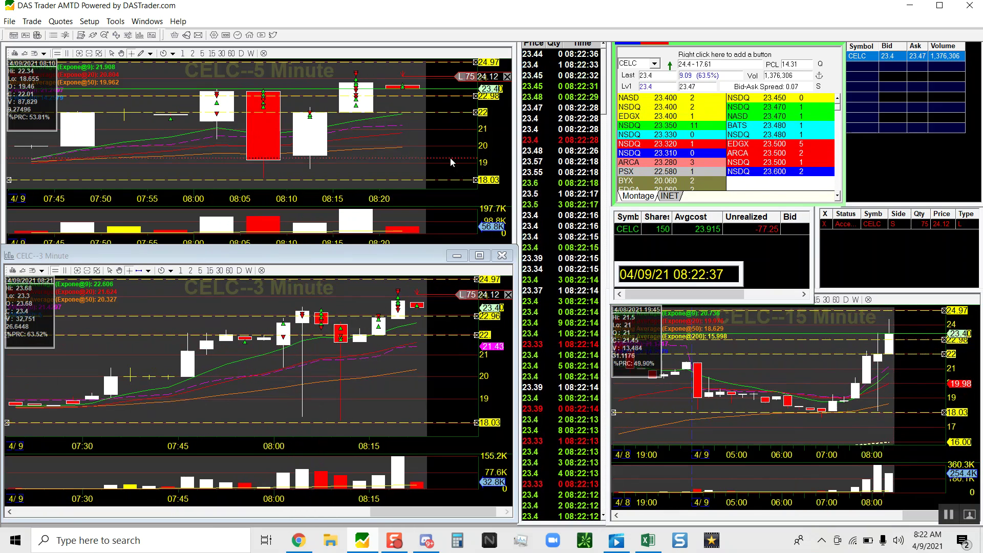
pyautogui.scroll(3, 412, 124)
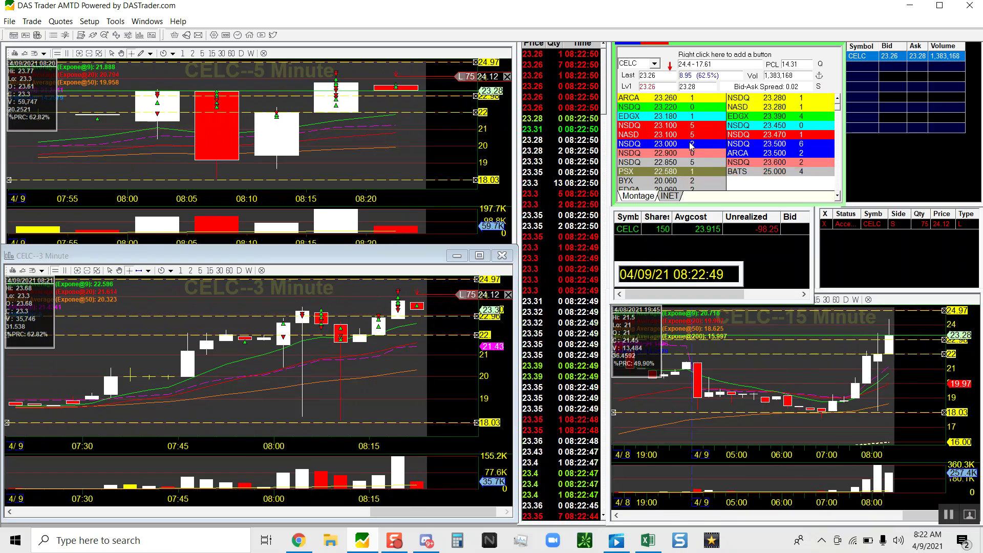
pyautogui.press('Escape')
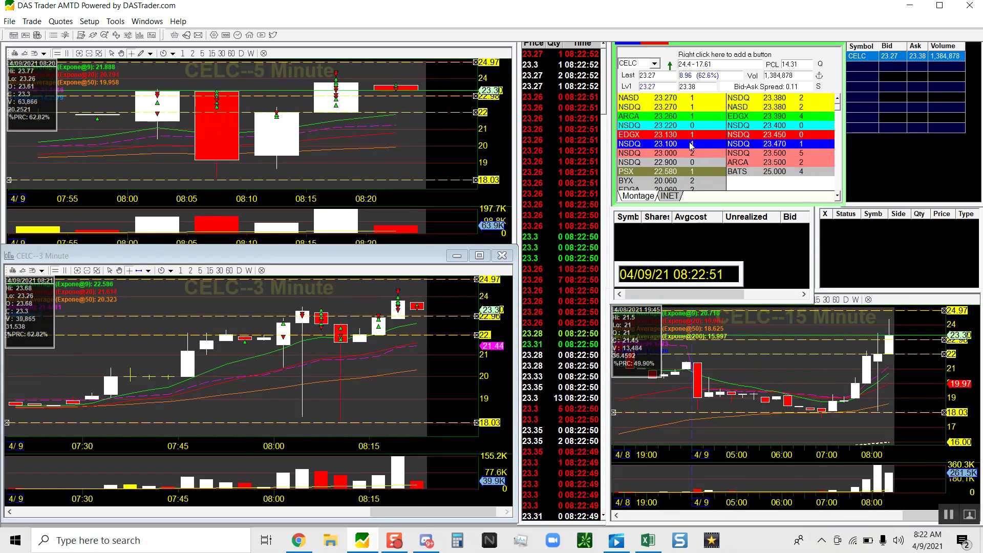
# Step: Shrink the 3-minute chart to reveal the trade windows and place a 37-share CELC sell limit
pyautogui.moveTo(173, 523); pyautogui.dragTo(168, 348)
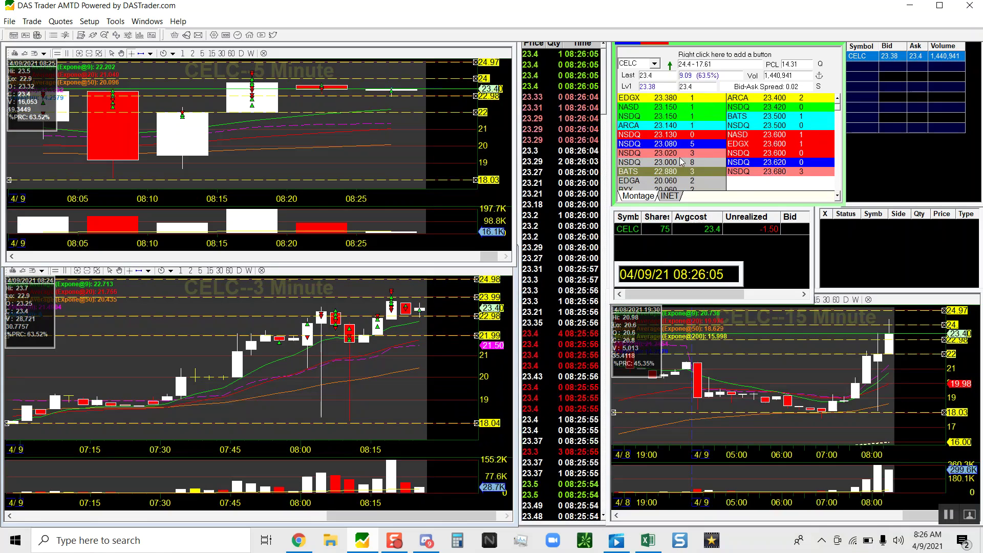
pyautogui.press('F2')
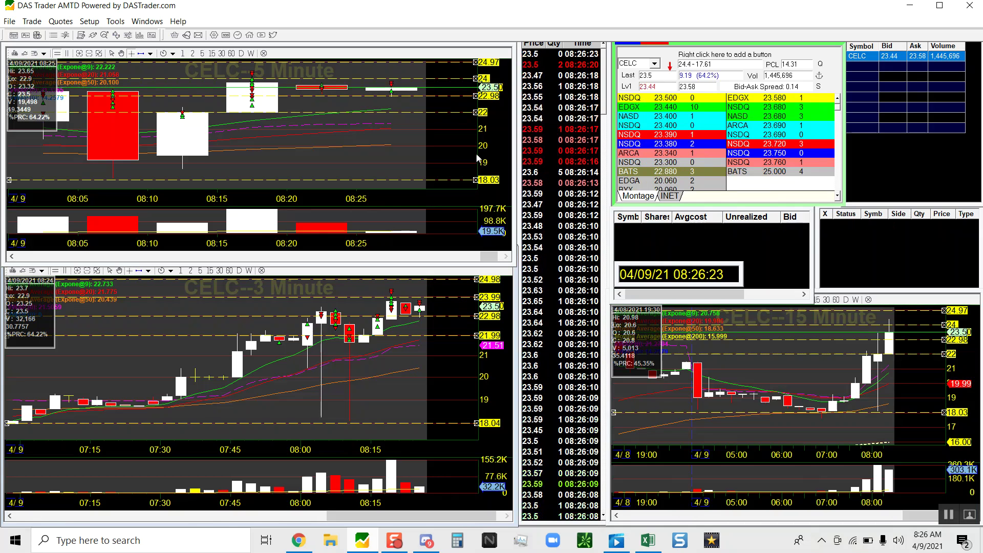
pyautogui.moveTo(229, 522); pyautogui.dragTo(254, 342)
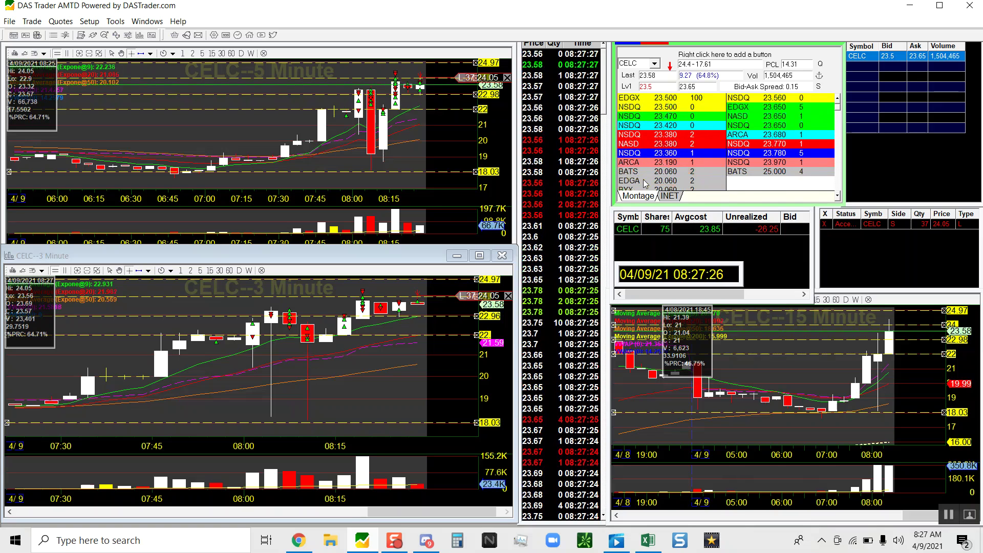
# Step: Add 25 CELC shares, flatten the 100-share position, then re-enter CELC with 75 shares
pyautogui.press('F1')
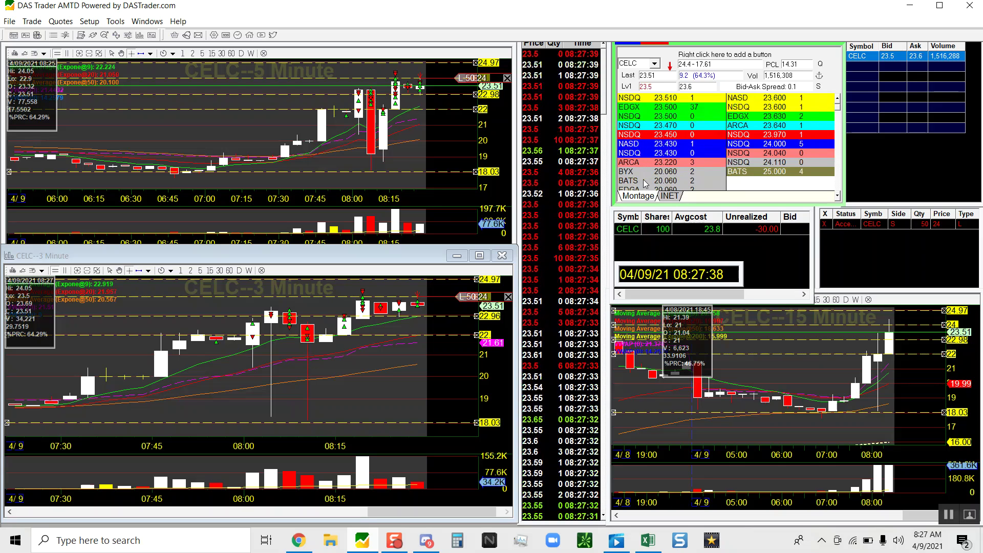
pyautogui.press('F12')
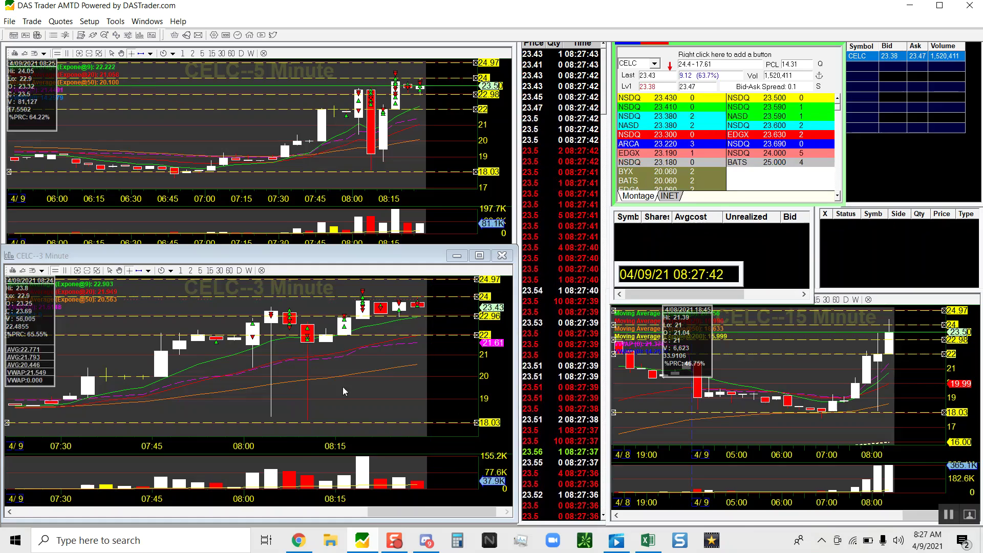
pyautogui.moveTo(267, 521); pyautogui.dragTo(305, 491)
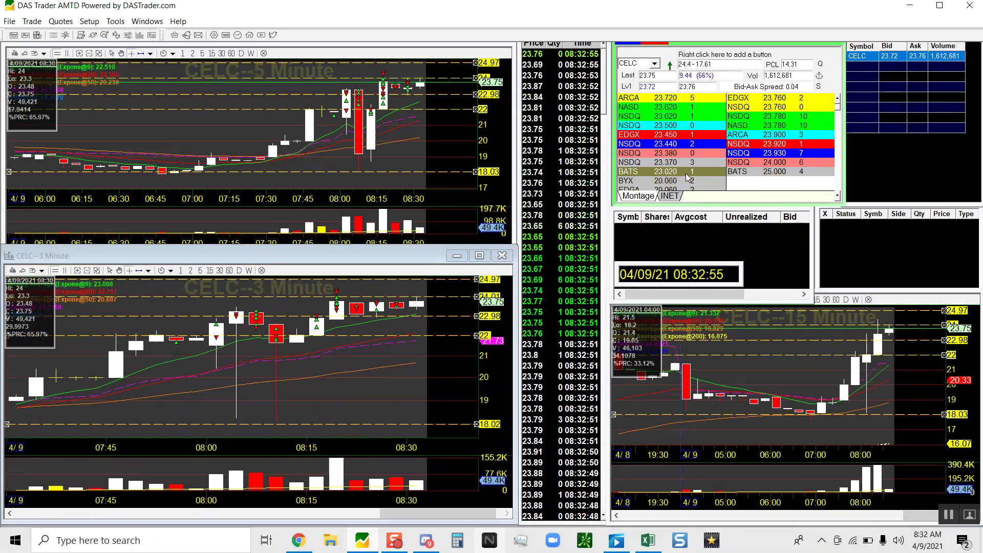
pyautogui.hotkey('shift', 'b')
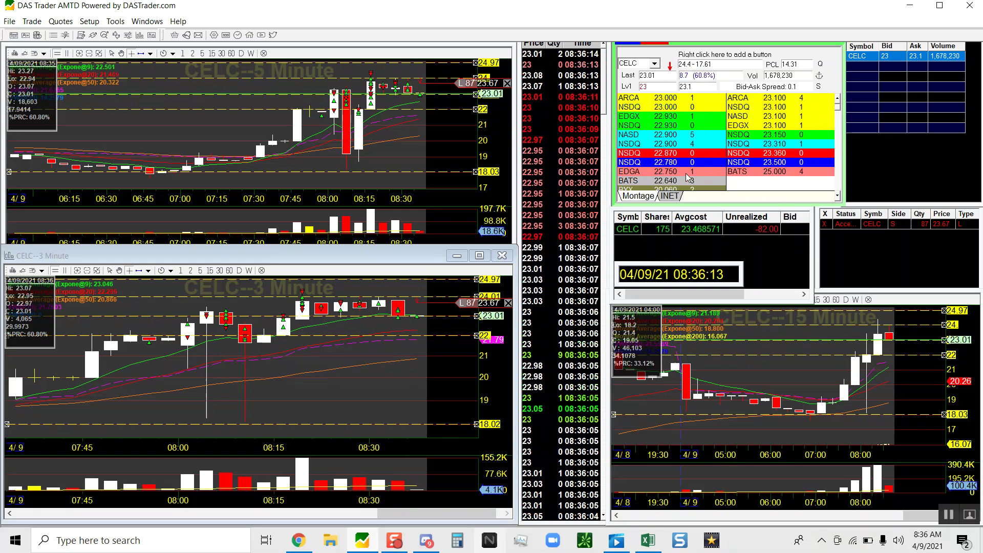
# Step: Flatten the 175-share CELC position and cancel its 87-share sell order
pyautogui.press('F12')
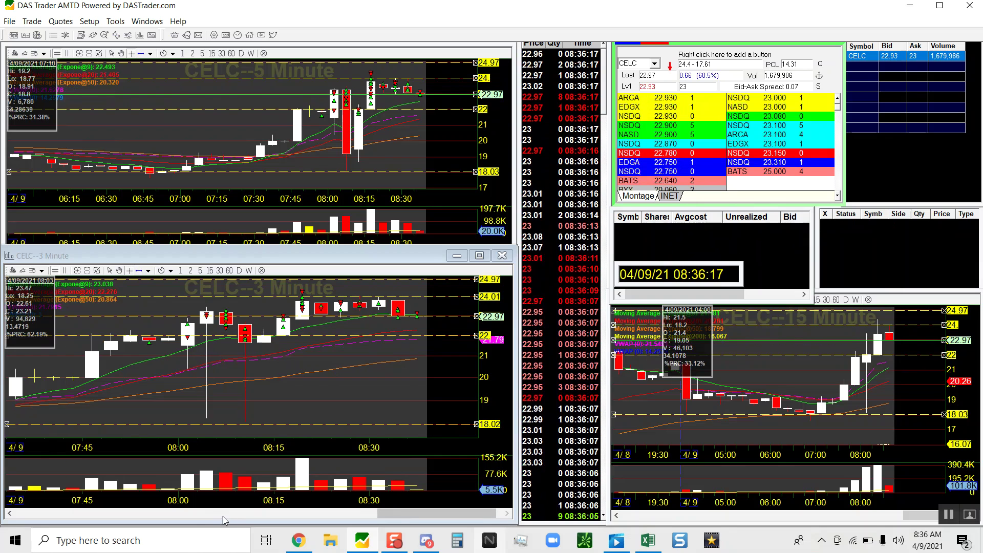
pyautogui.moveTo(245, 522)
pyautogui.mouseDown()
pyautogui.moveTo(231, 306)
pyautogui.moveTo(262, 522)
pyautogui.mouseUp()
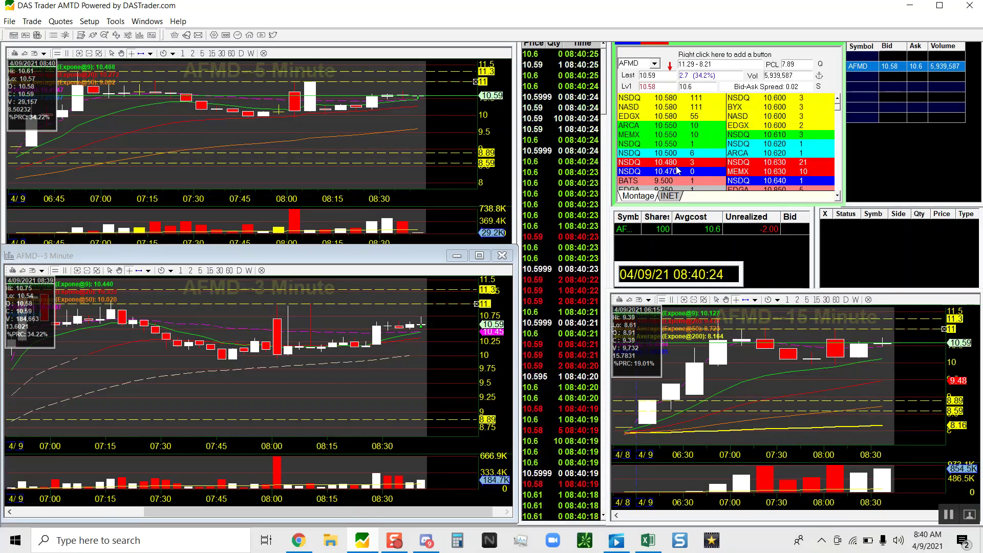
# Step: Place a 50-share AFMD sell limit at 10.80 and zoom the 3-minute chart out to 06:45
pyautogui.hotkey('shift', 's')
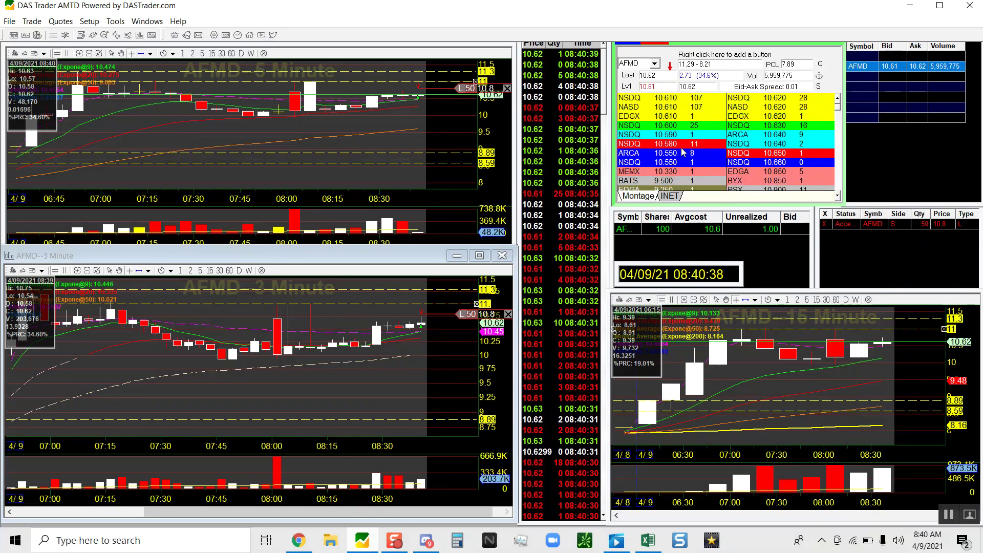
pyautogui.scroll(3, 328, 392)
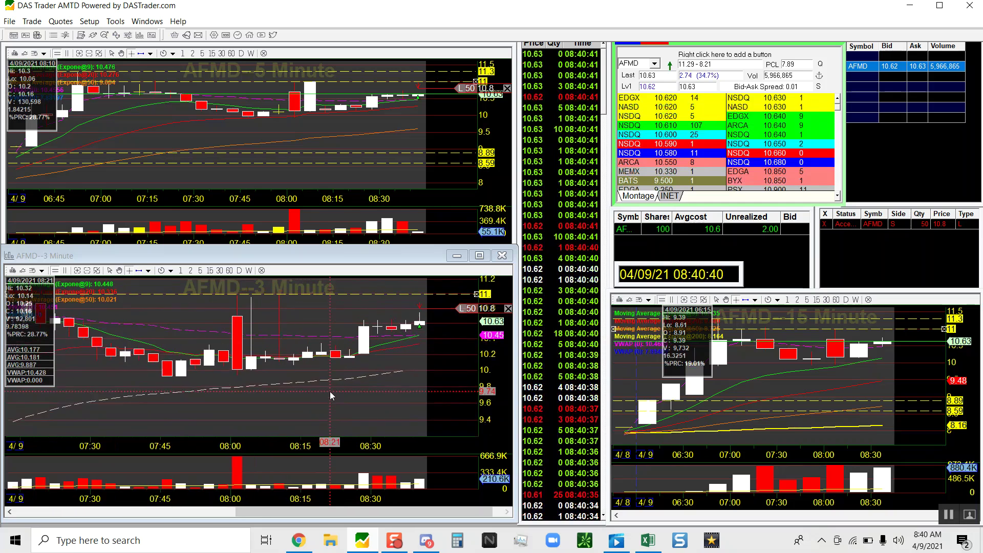
pyautogui.scroll(3, 330, 392)
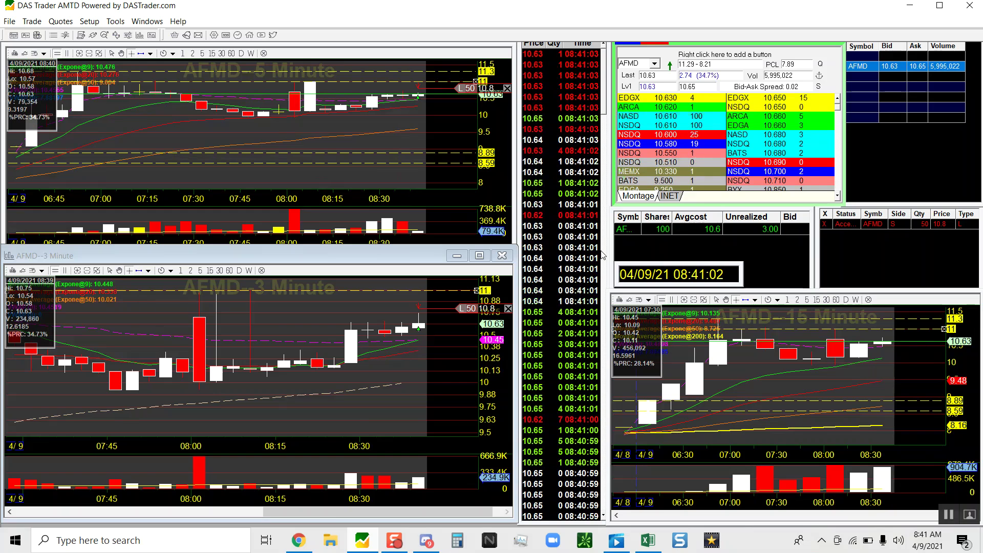
pyautogui.scroll(2, 428, 296)
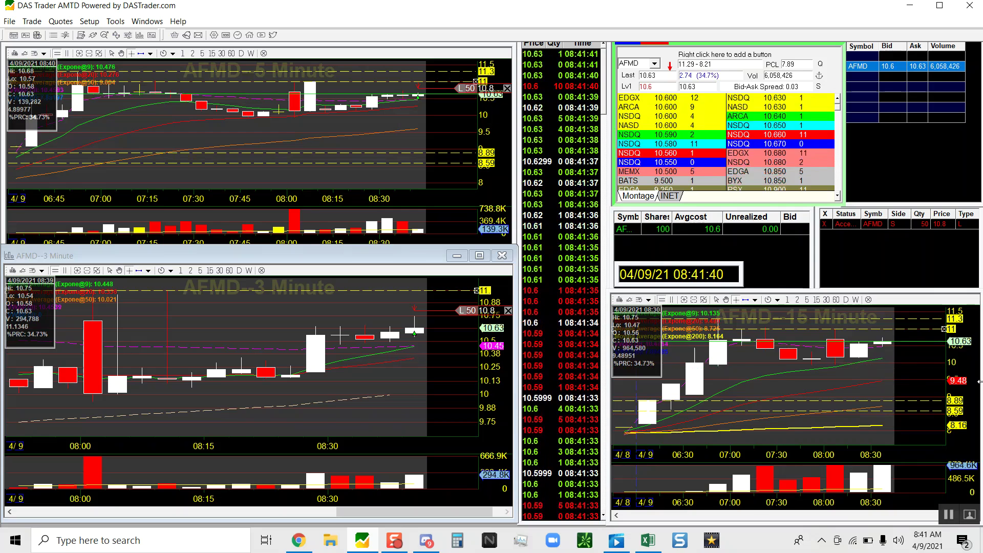
pyautogui.scroll(-2, 727, 400)
pyautogui.scroll(-1, 318, 222)
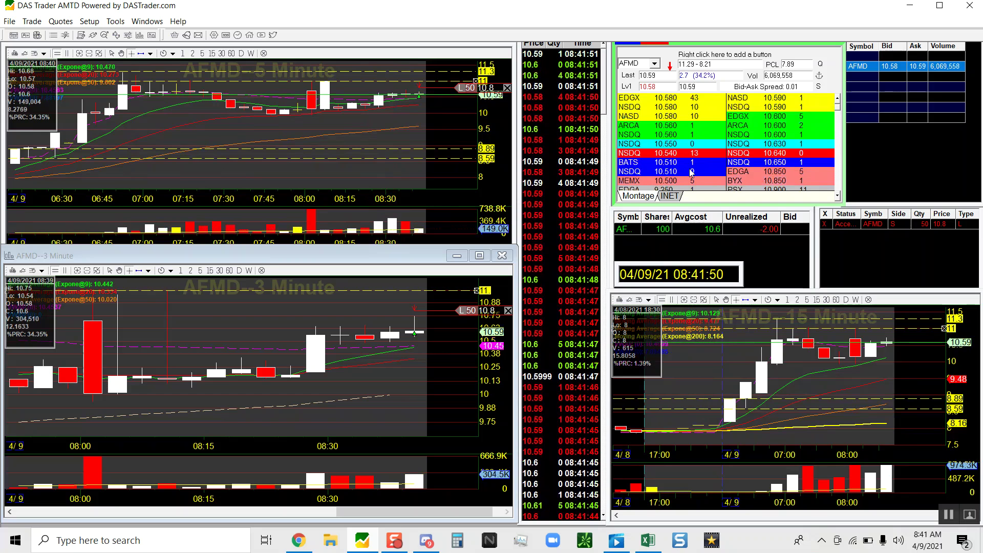
pyautogui.scroll(-3, 225, 361)
pyautogui.scroll(-5, 242, 343)
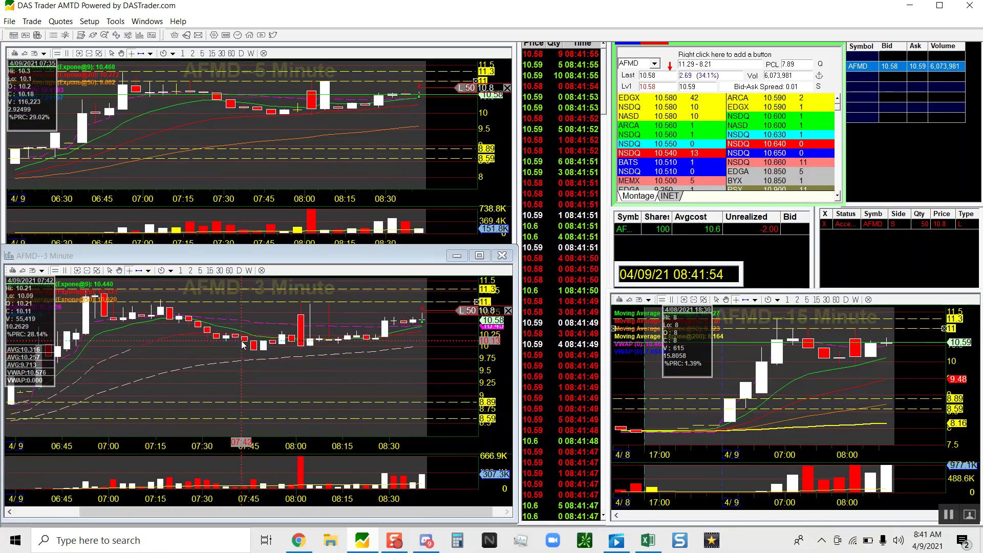
pyautogui.scroll(1, 424, 337)
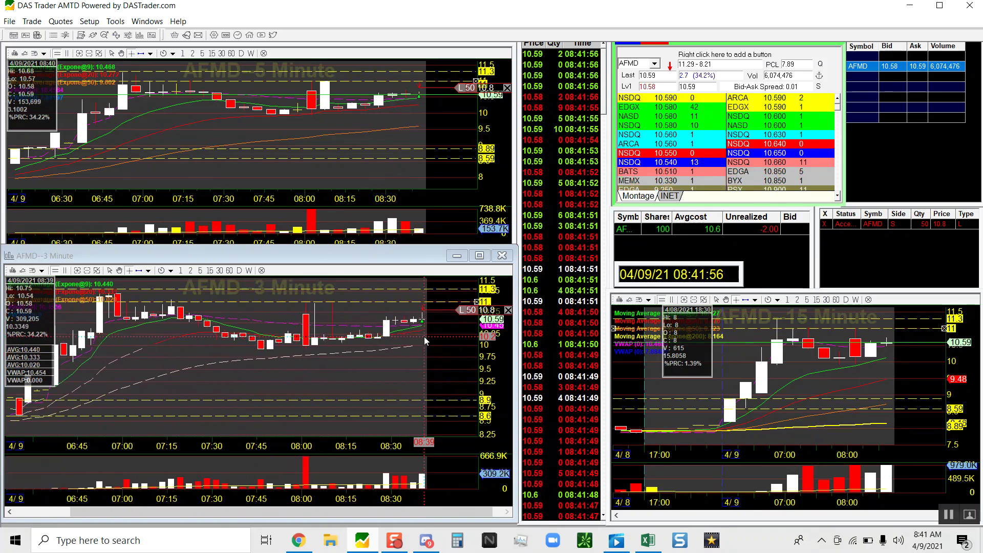
pyautogui.scroll(1, 424, 336)
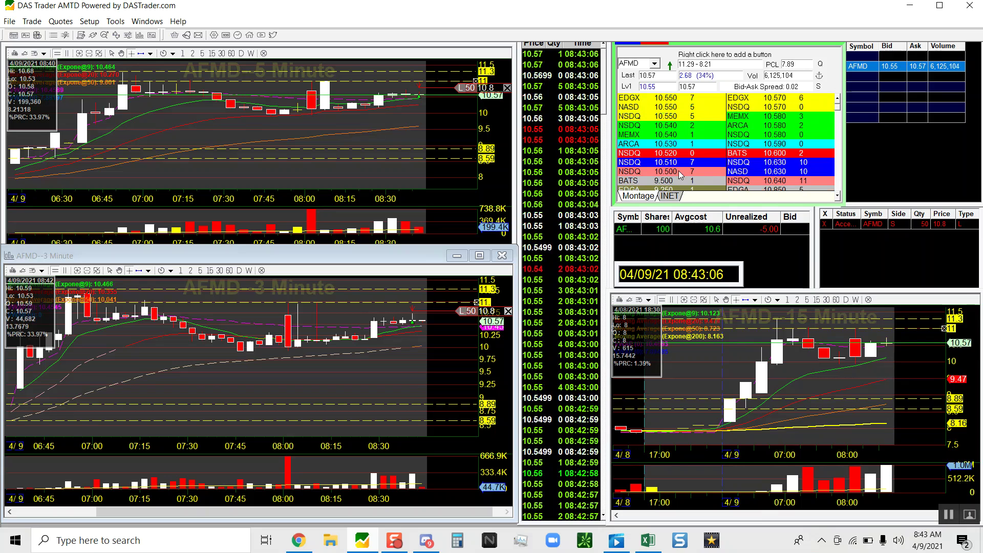
# Step: Add 25 AFMD shares for 125 total and swap the 50-share sell for 62 at 10.8
pyautogui.press('F1')
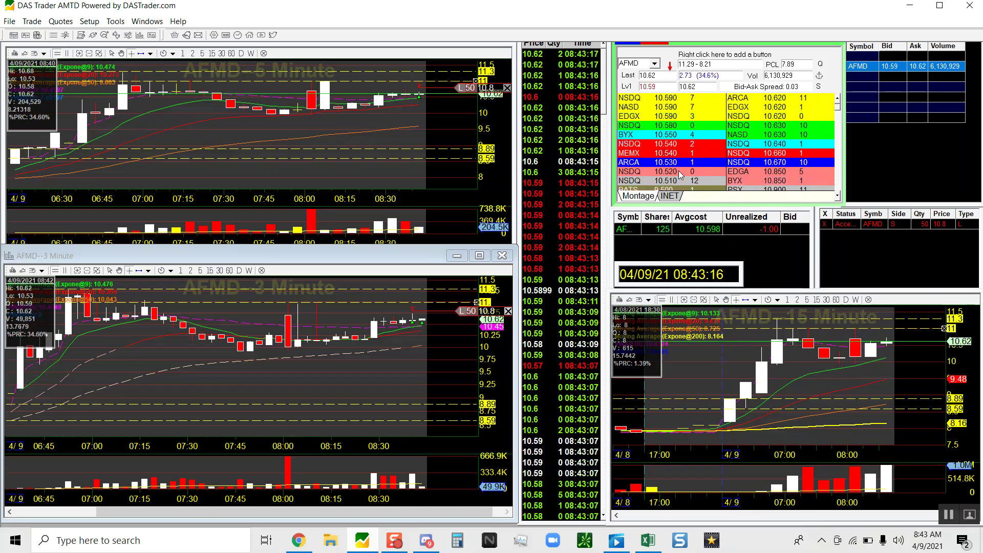
pyautogui.press('Escape')
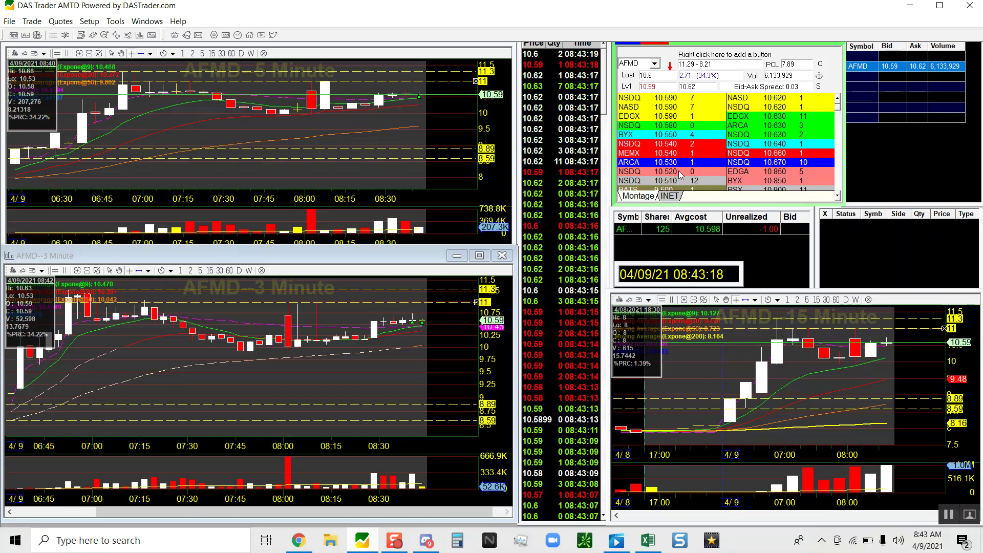
pyautogui.press('F2')
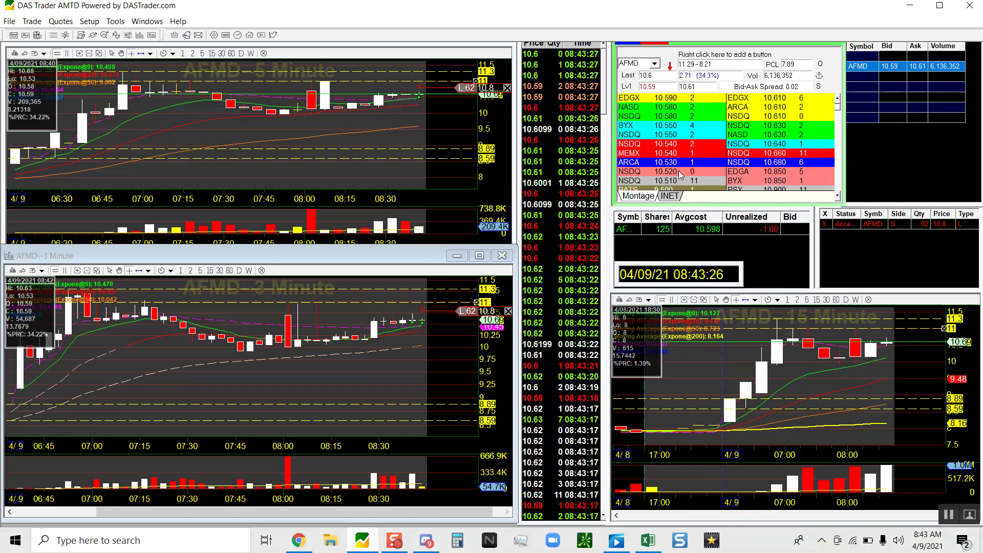
pyautogui.scroll(1, 389, 314)
pyautogui.scroll(5, 389, 314)
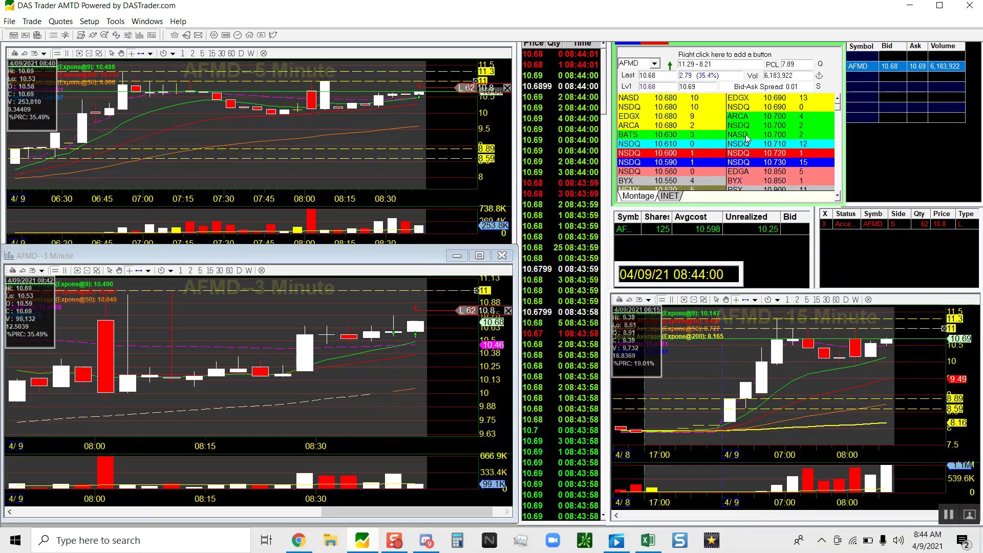
# Step: Flatten all 125 AFMD shares, cancel the 62-share sell, and activate the AFMD montage
pyautogui.press('F12')
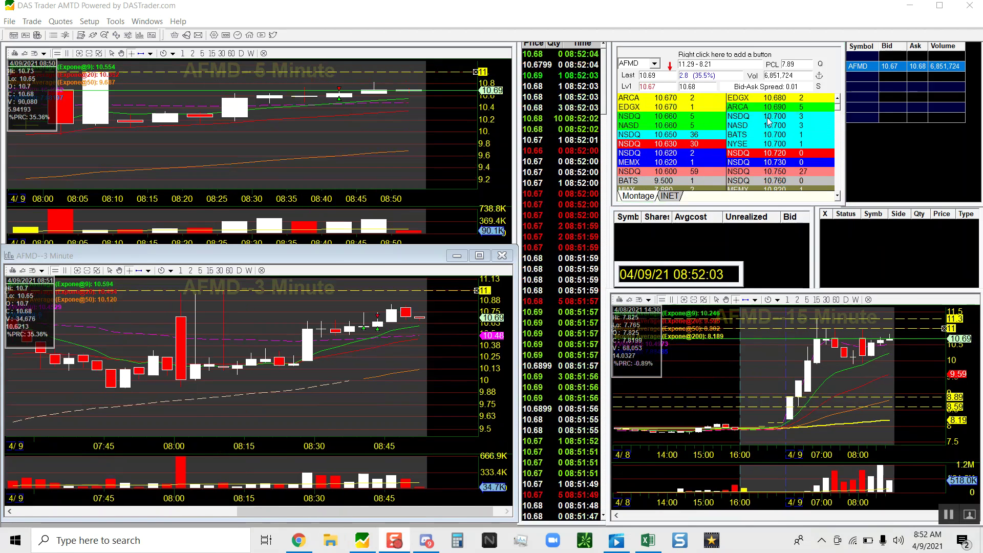
pyautogui.click(775, 144)
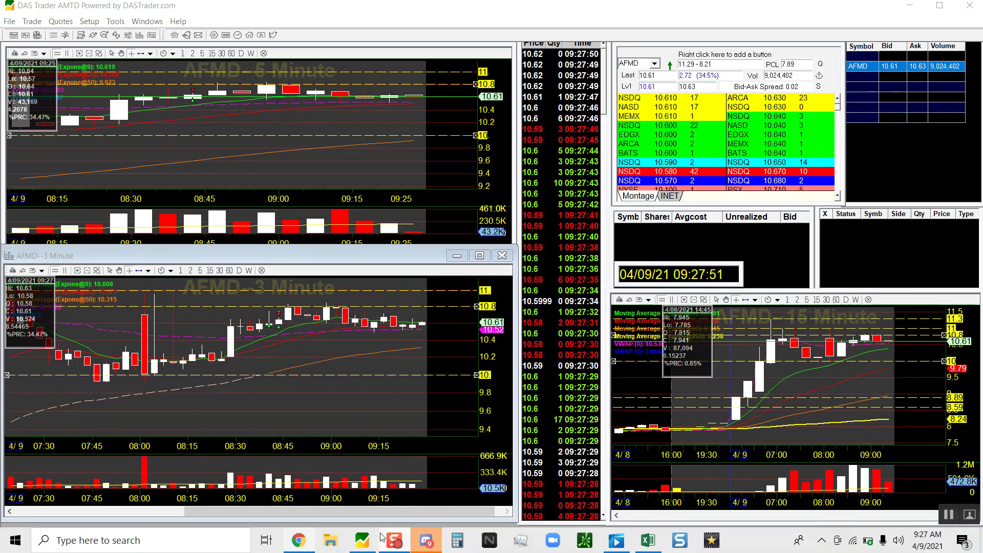
# Step: Enter a 100-share AFMD long at 10.34, posting a 50-share exit limit at 10.54
pyautogui.moveTo(179, 518); pyautogui.dragTo(179, 451)
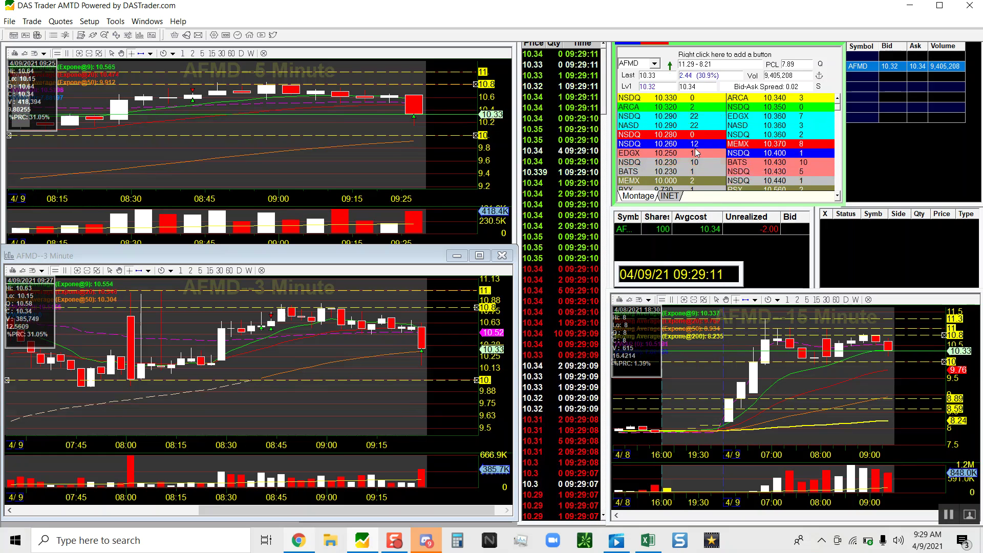
pyautogui.press('b')
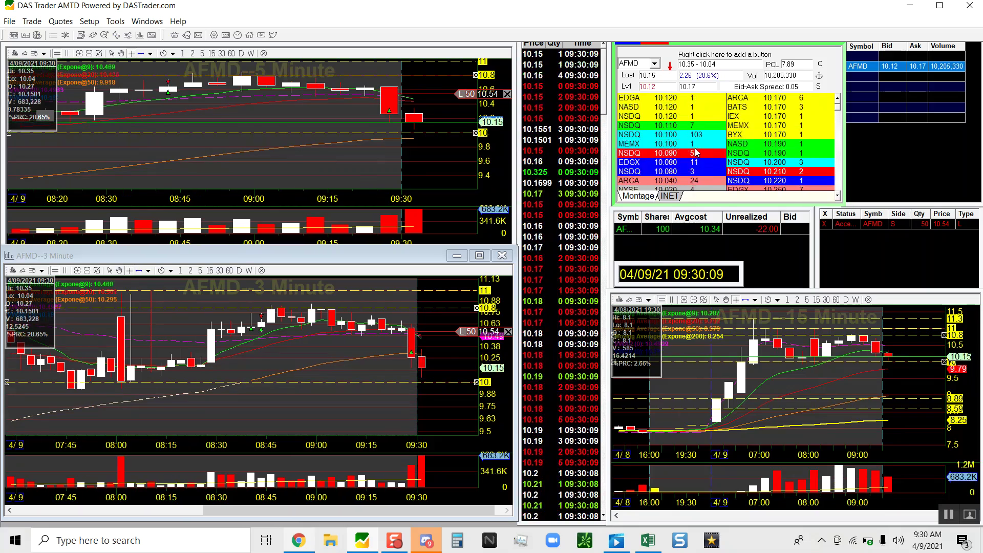
# Step: Add AFMD shares to reach 150, then replace the 62-share 10.5 sell with 75 shares at 10.46
pyautogui.press('F1')
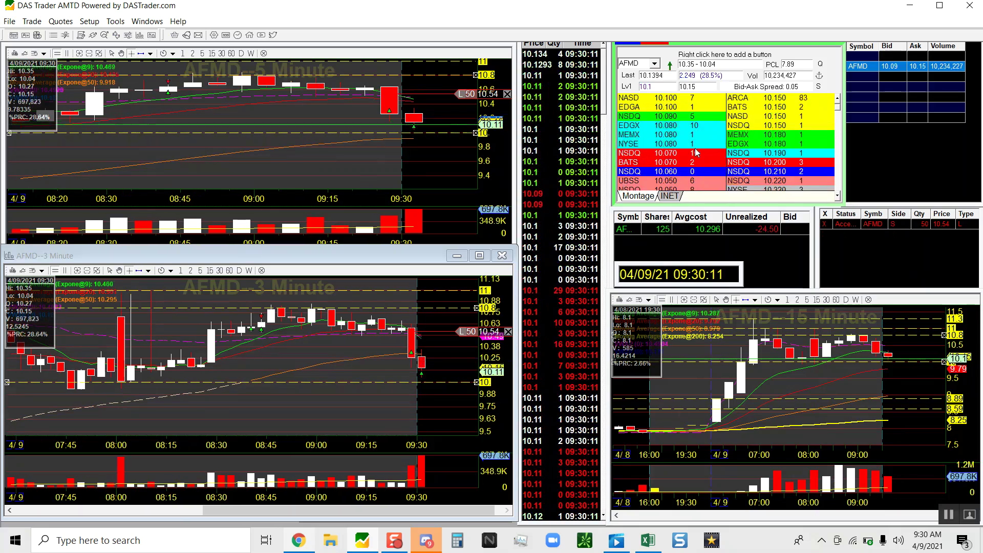
pyautogui.press('F2')
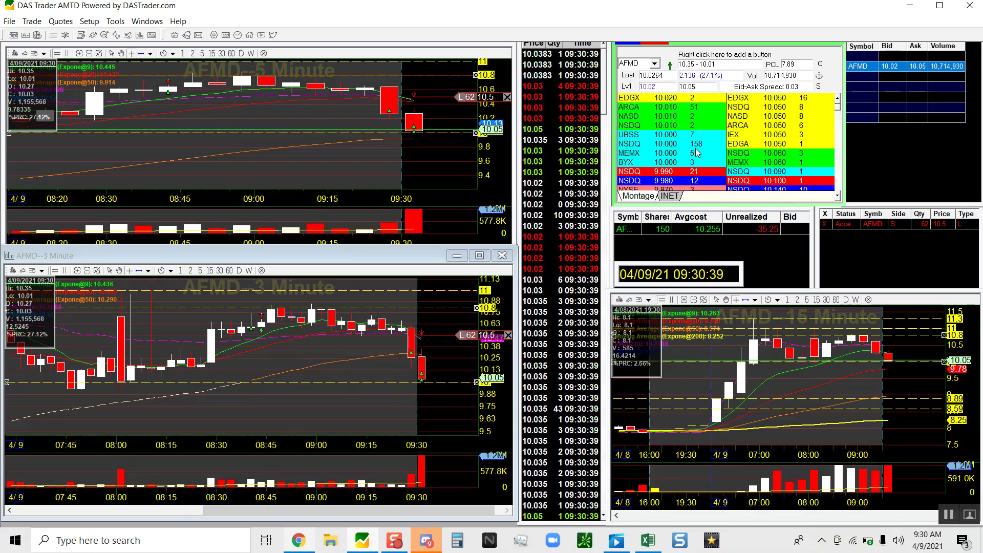
pyautogui.press('Escape')
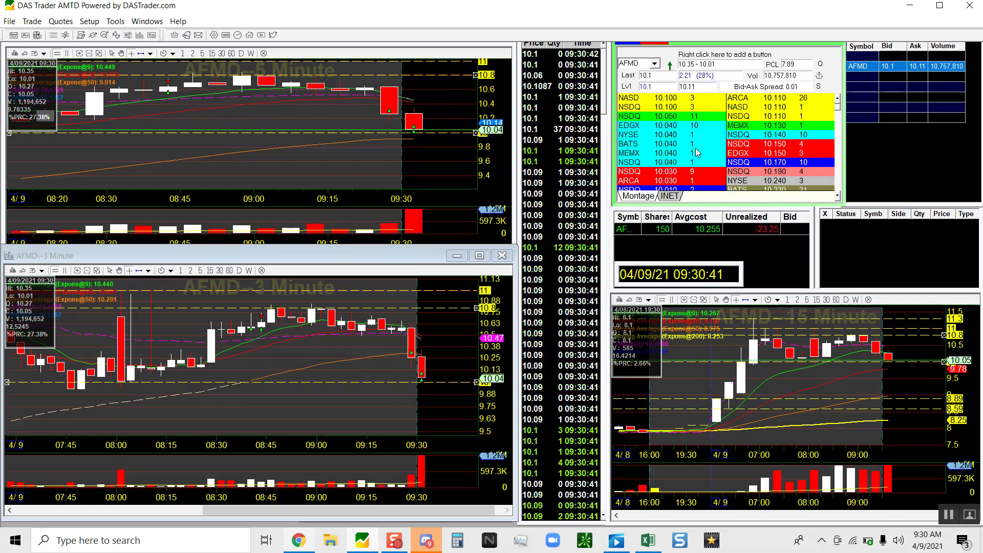
pyautogui.hotkey('shift', 's')
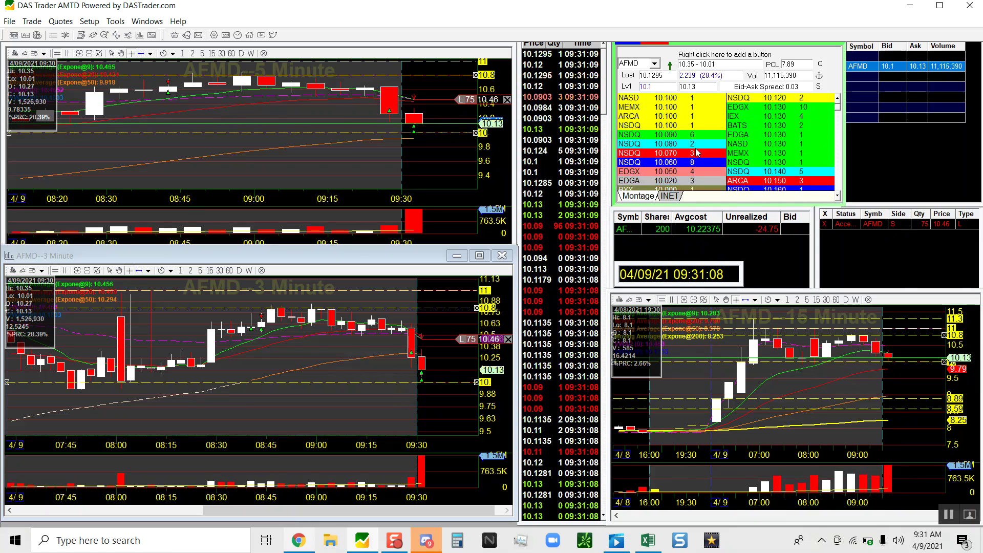
# Step: Cancel the 75-share AFMD sell limit order at 10.46
pyautogui.press('Escape')
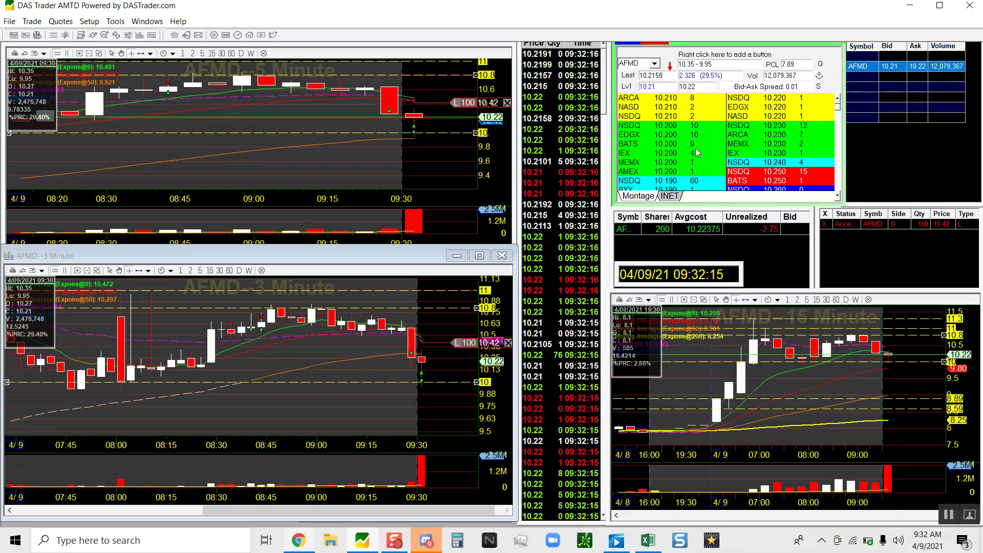
# Step: Flatten the 200-share AFMD long and cancel its 100-share sell order at 10.42
pyautogui.press('Escape')
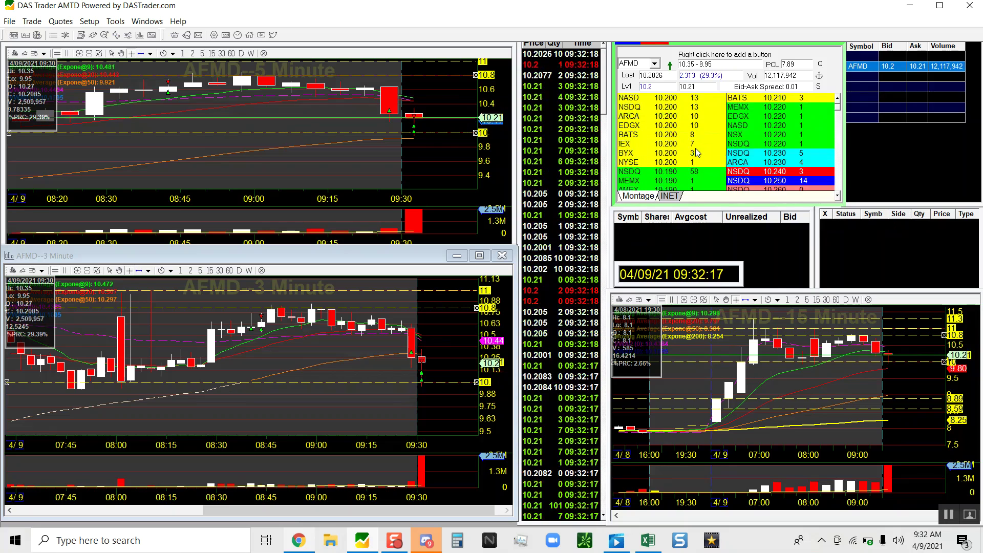